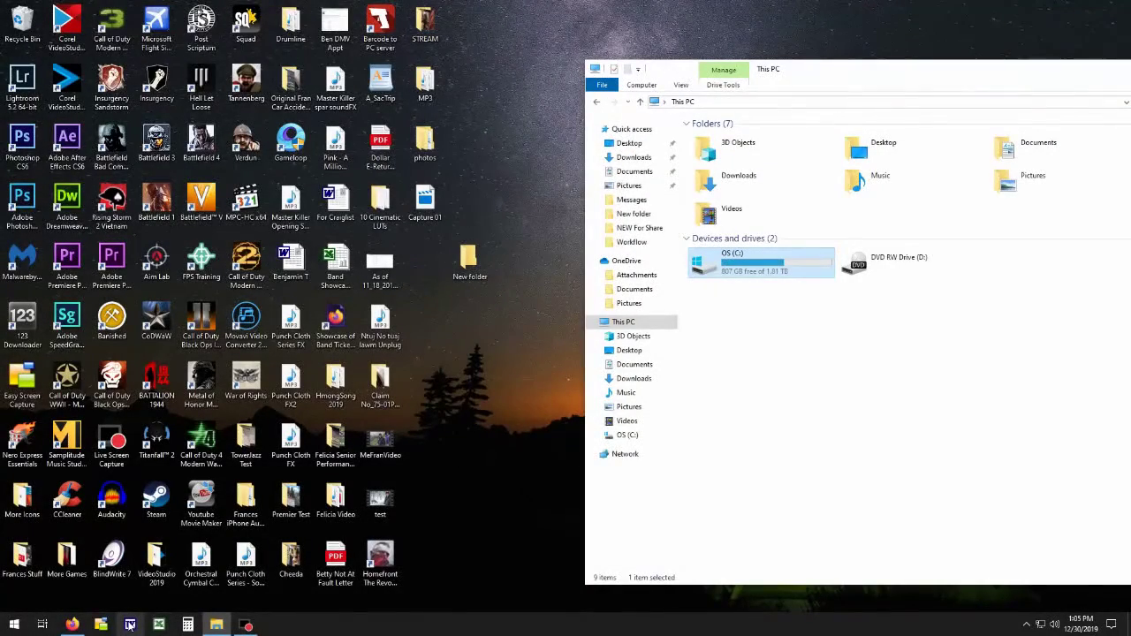
- Launch Word and dismiss the Visual Basic 'Errors occurred during load' warning
click(130, 625)
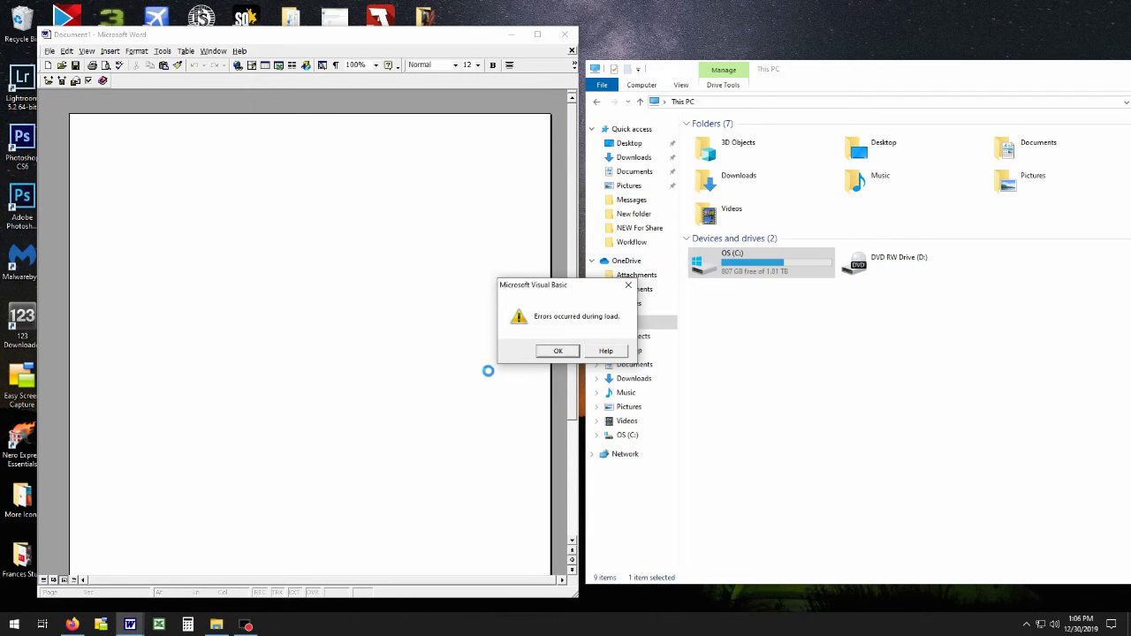
click(556, 351)
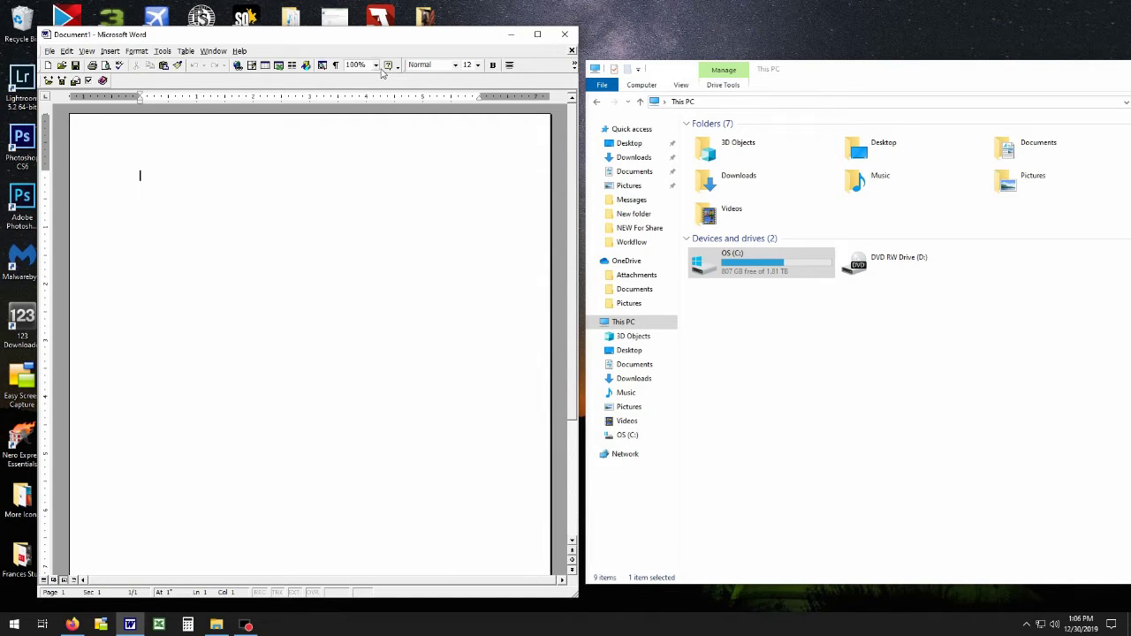
- Set the font size to 72 and type 'Now I'll show you how to fix this error.'
click(477, 65)
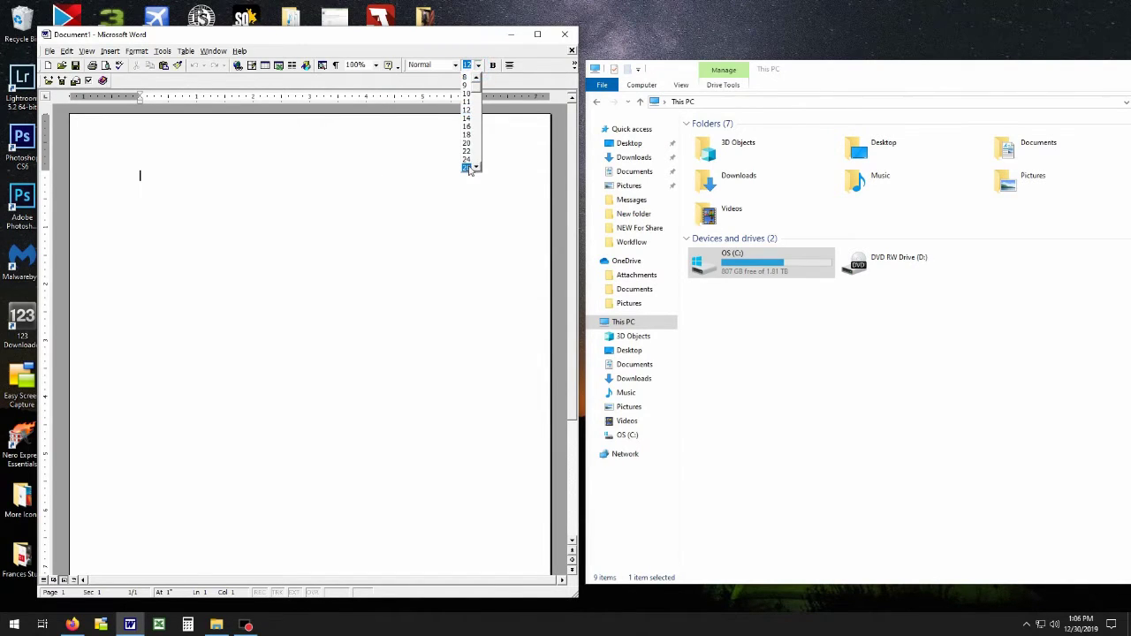
scroll(477, 123, down, 2)
click(466, 166)
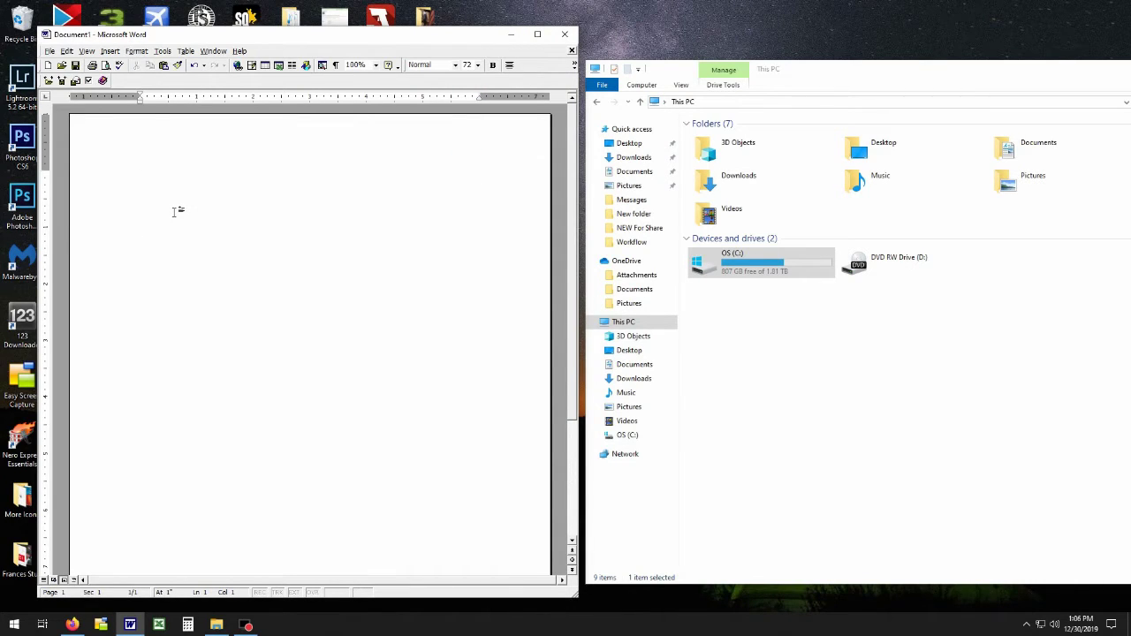
text(Now )
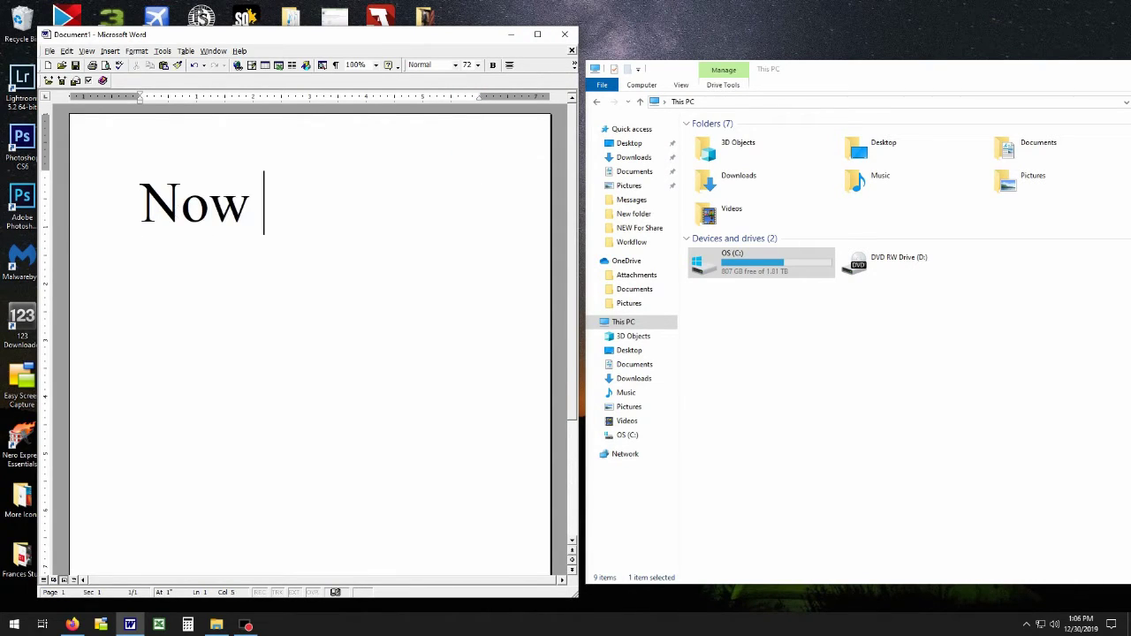
text(I)
text('ll sh)
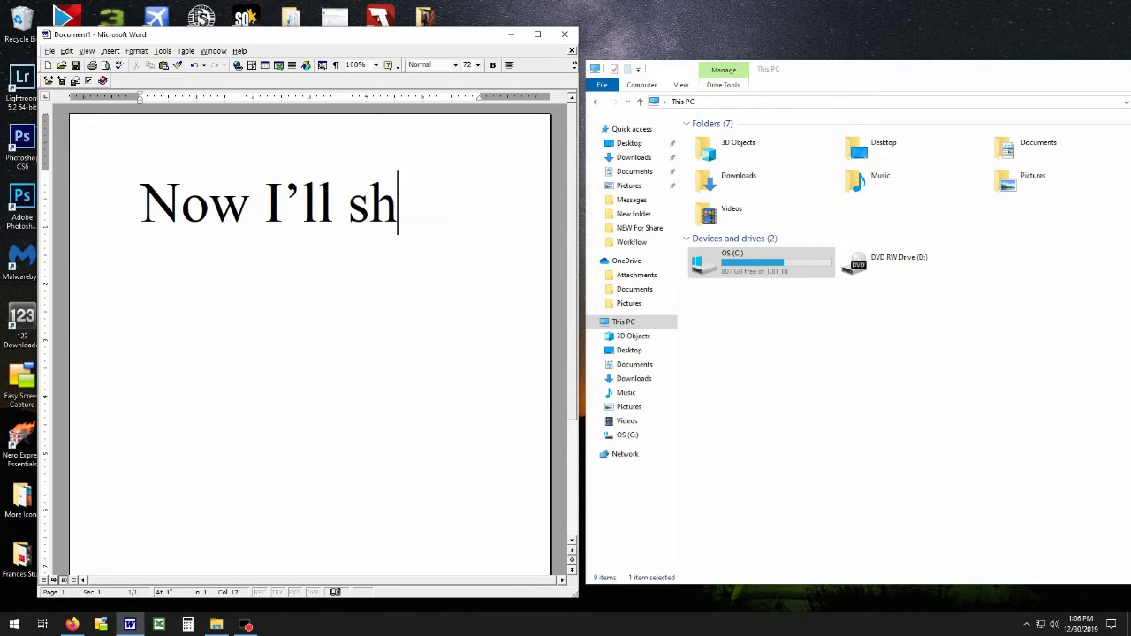
text(ow )
text(you )
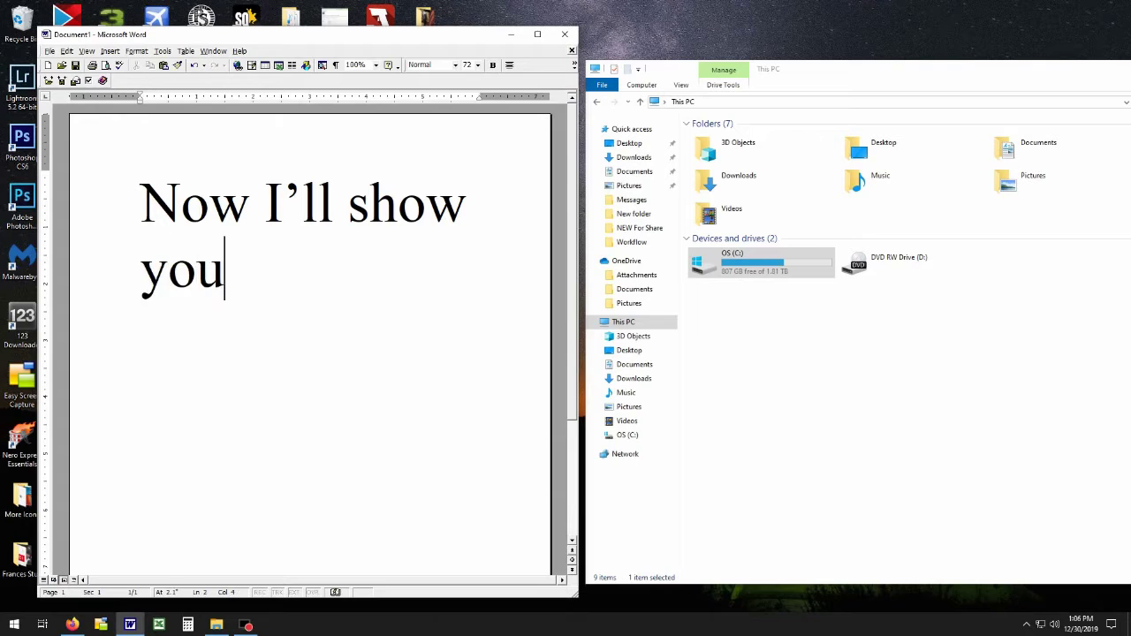
text(how t)
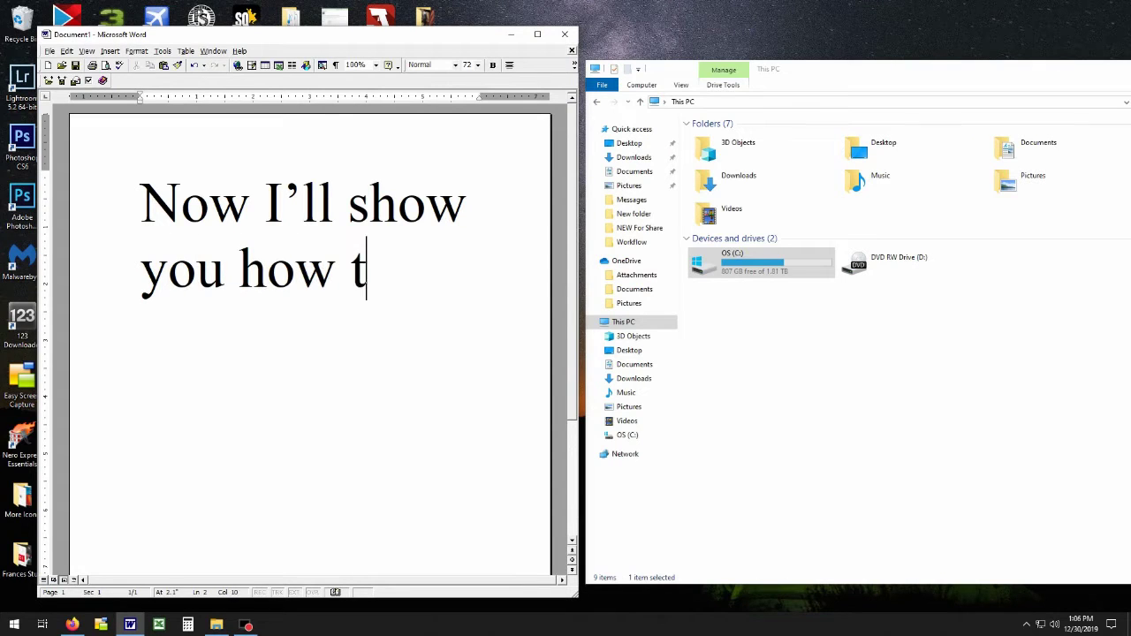
text(o fix )
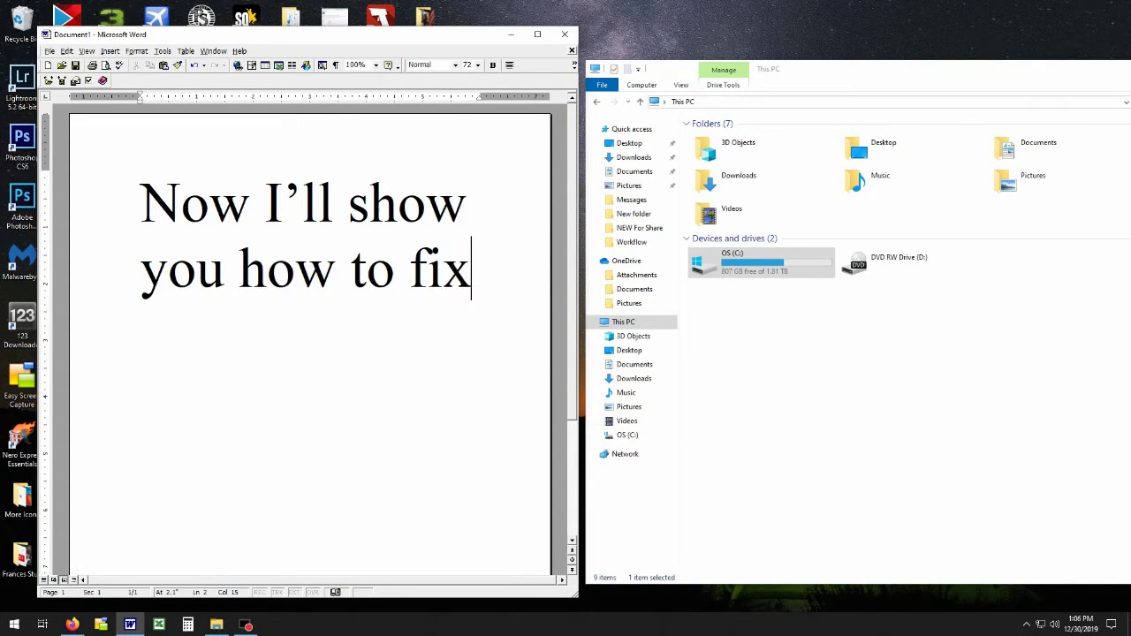
text(this )
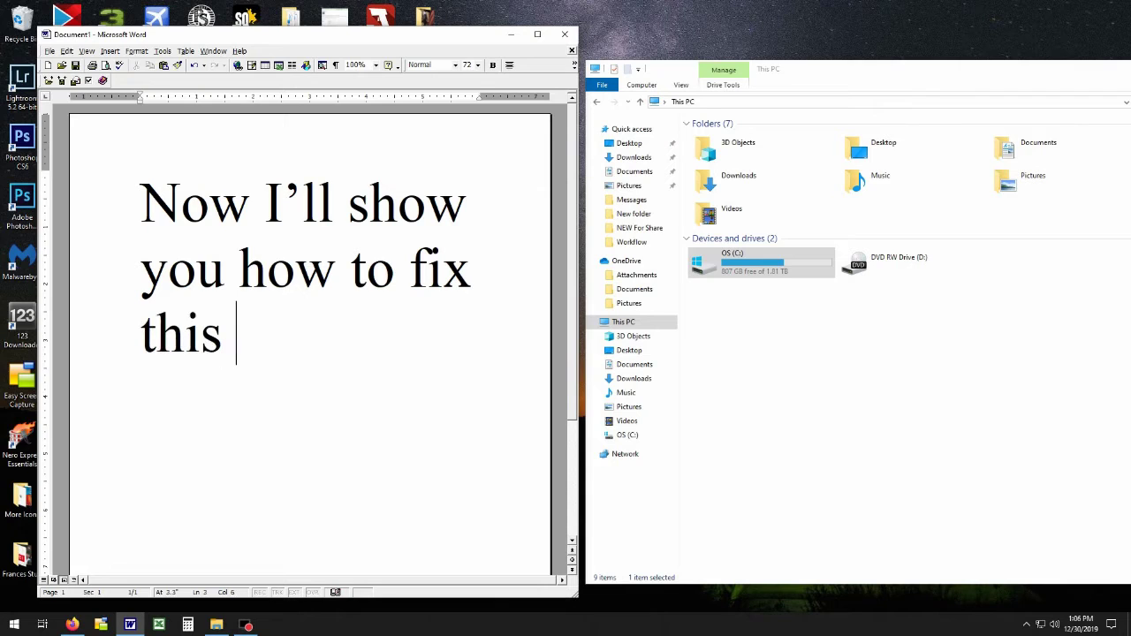
text(erro)
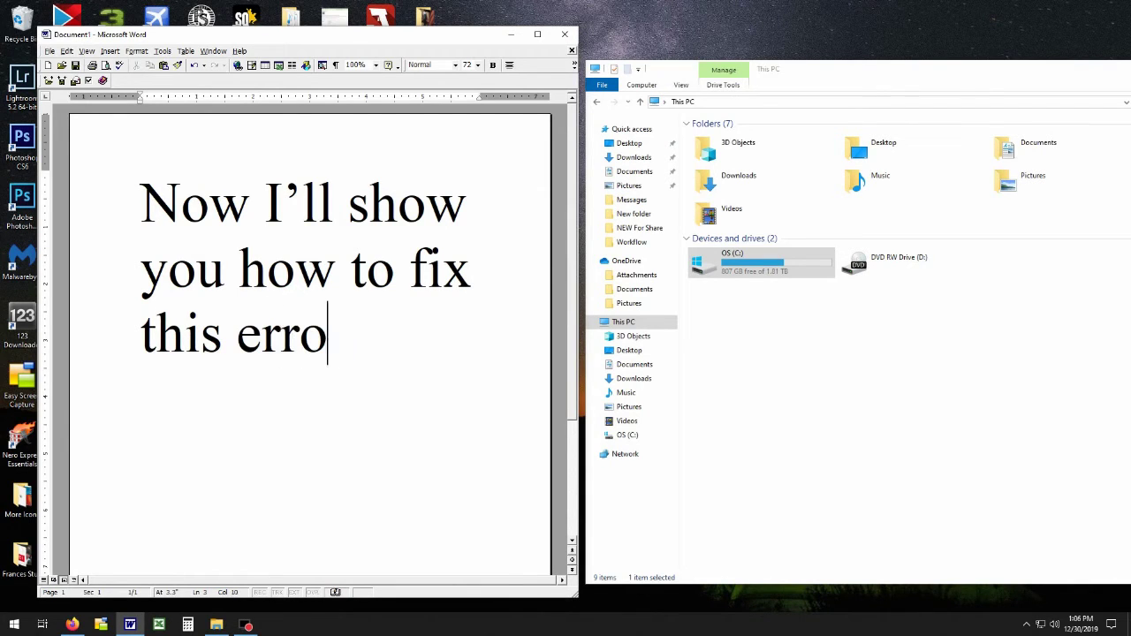
text(r.)
- Close Word, discarding Document1 without saving
click(563, 36)
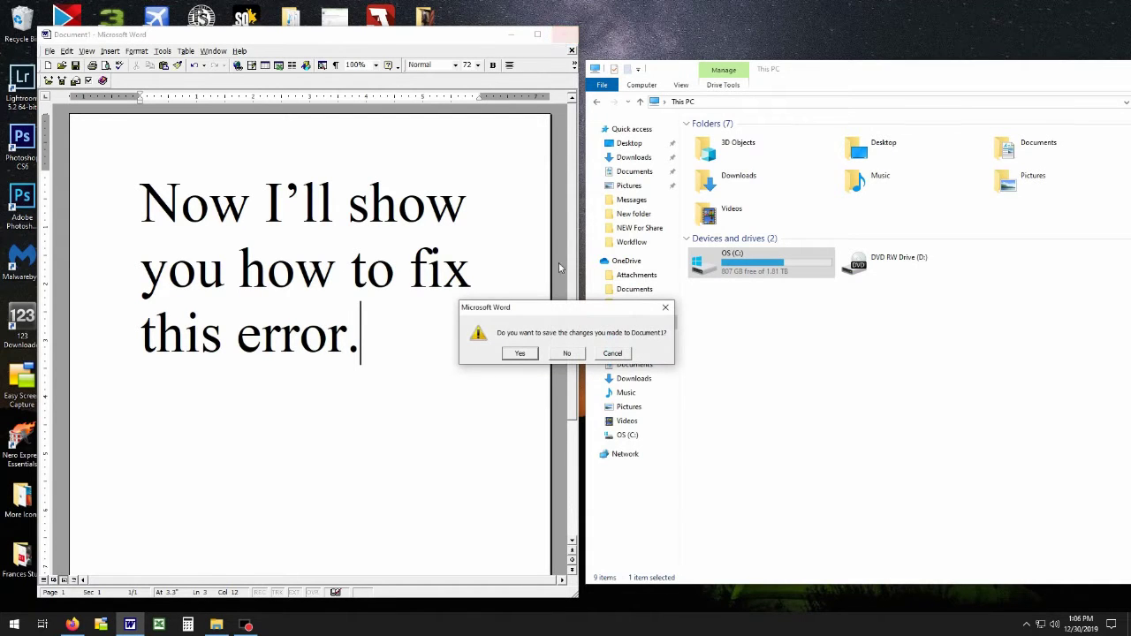
click(567, 354)
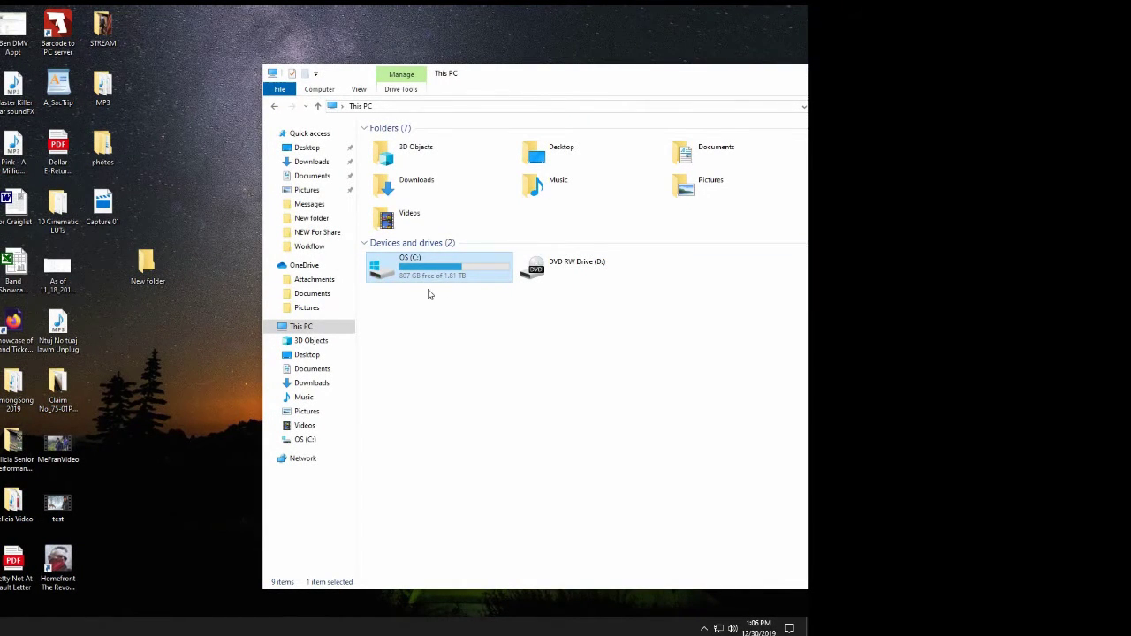
- Navigate from drive C: through Users, the user profile and AppData into Roaming
double_click(382, 276)
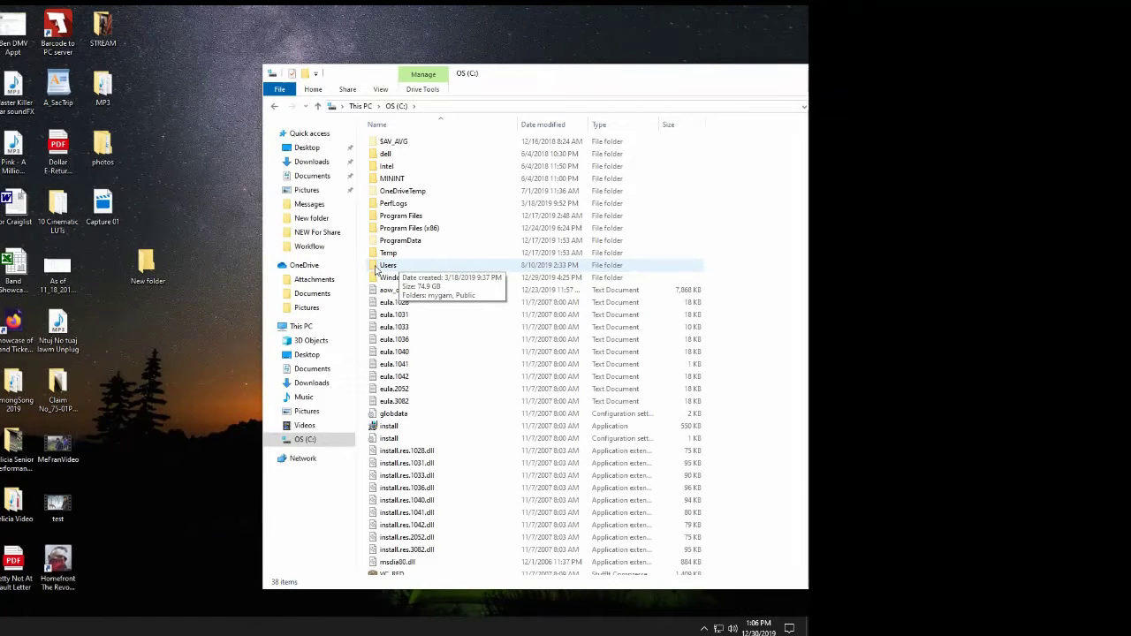
double_click(386, 265)
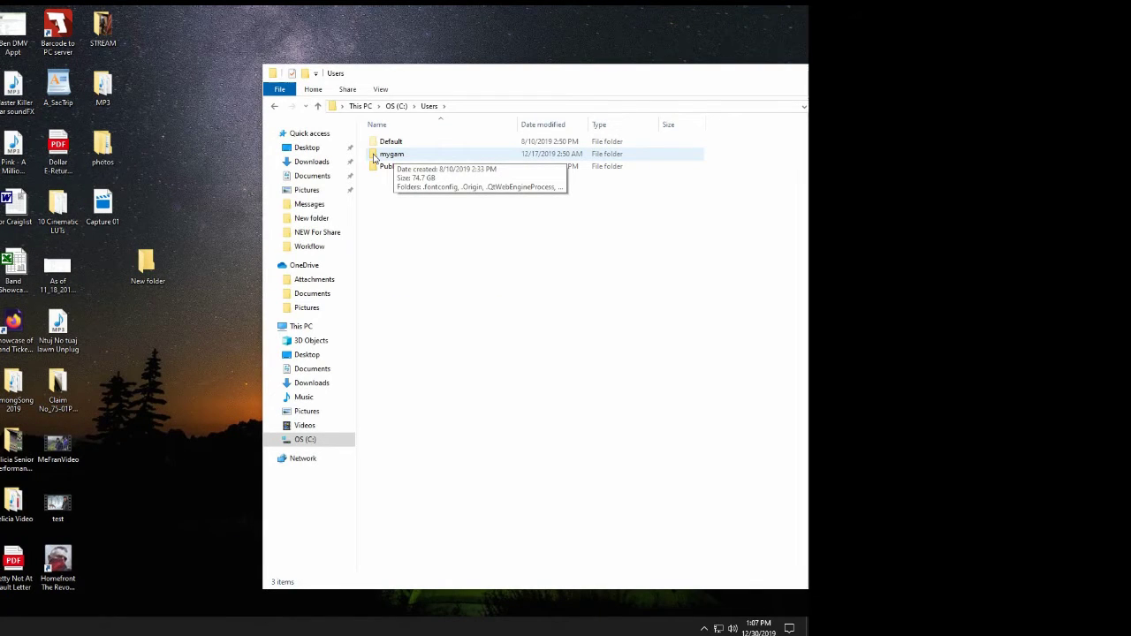
double_click(374, 157)
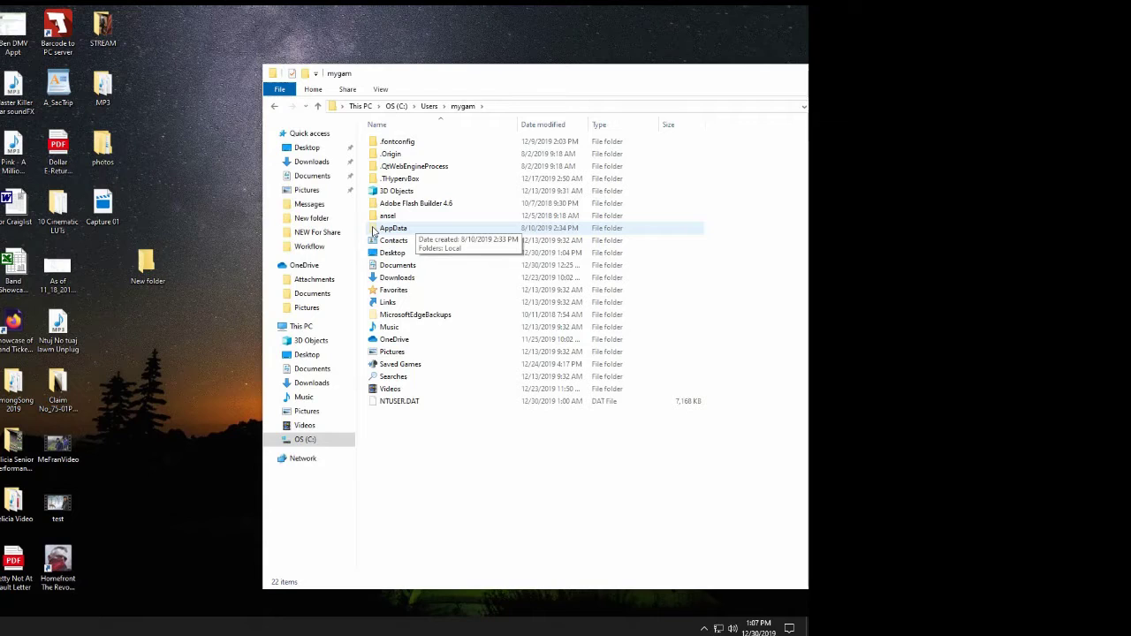
double_click(373, 231)
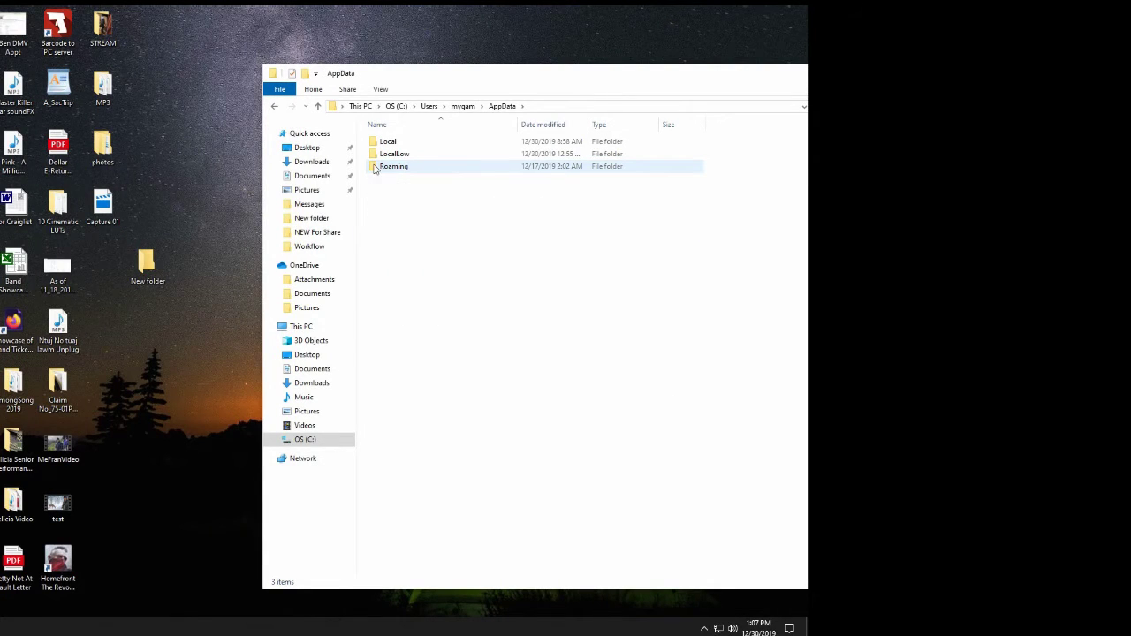
double_click(377, 168)
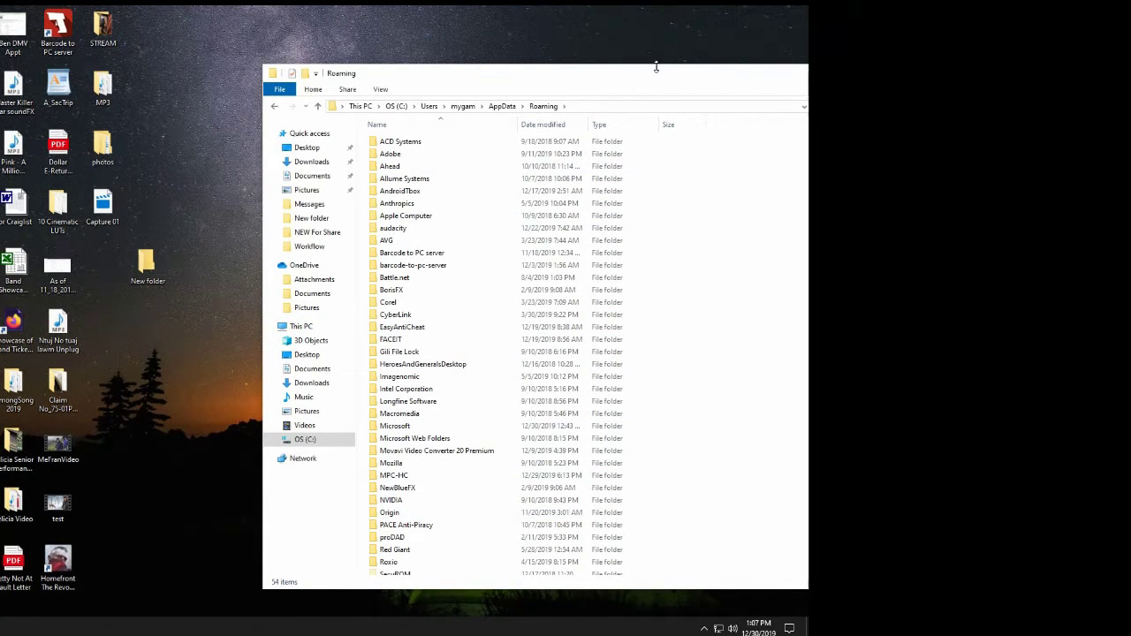
- Reposition the File Explorer window and make it narrower
drag(656, 75, 498, 55)
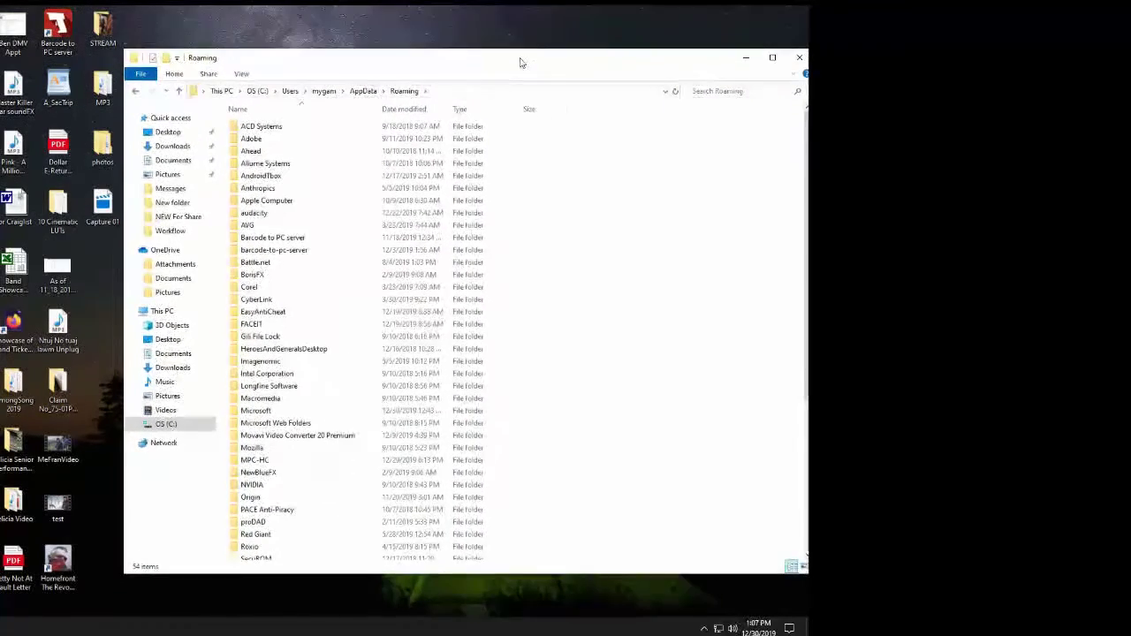
drag(785, 132, 802, 206)
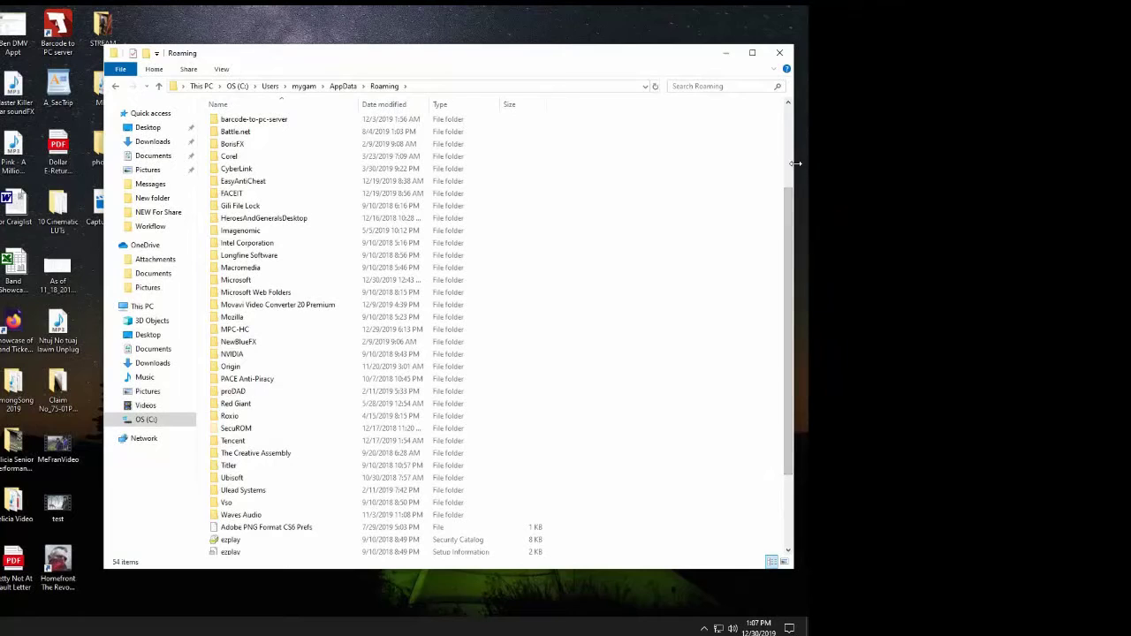
drag(799, 206, 597, 182)
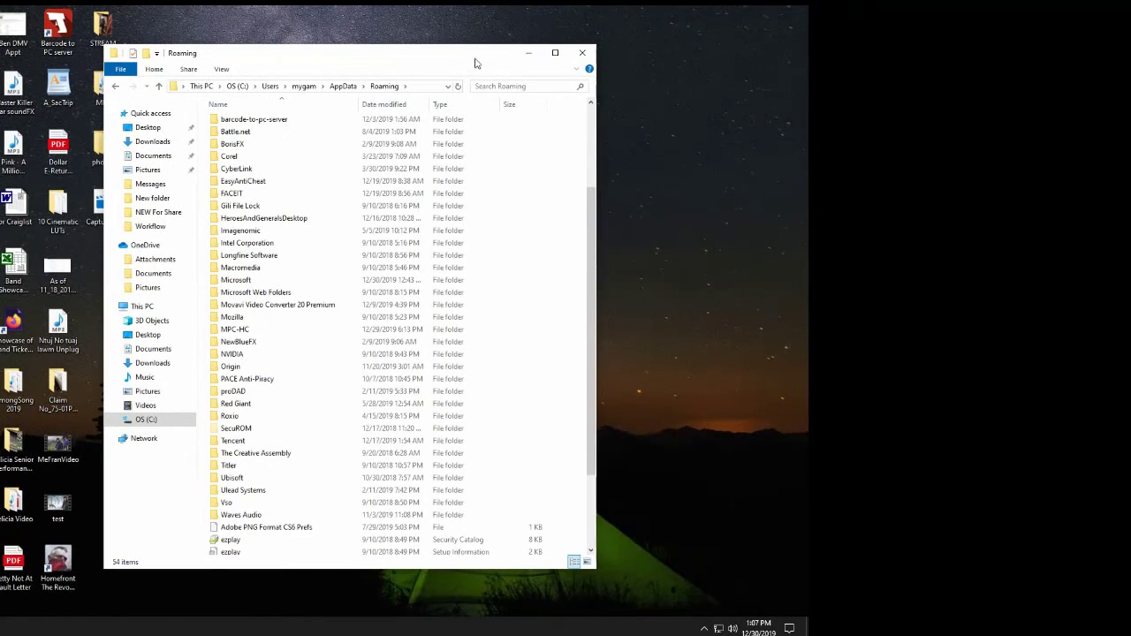
drag(474, 64, 619, 51)
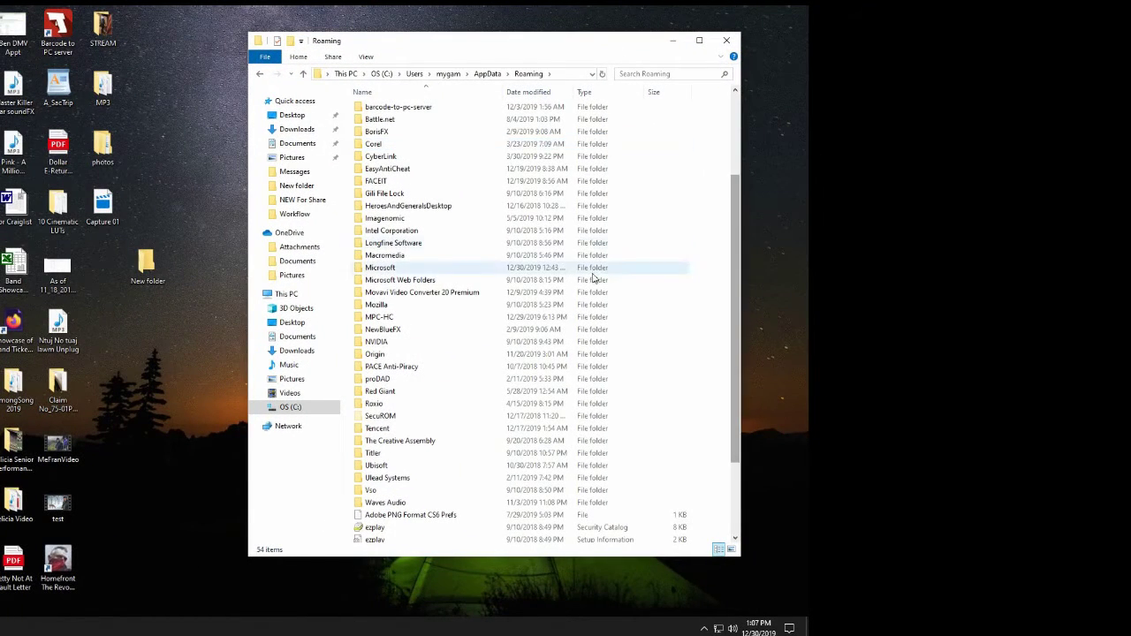
- Open Microsoft\Word\STARTUP, move its StuffIt items to a desktop folder, and relaunch Word
double_click(359, 269)
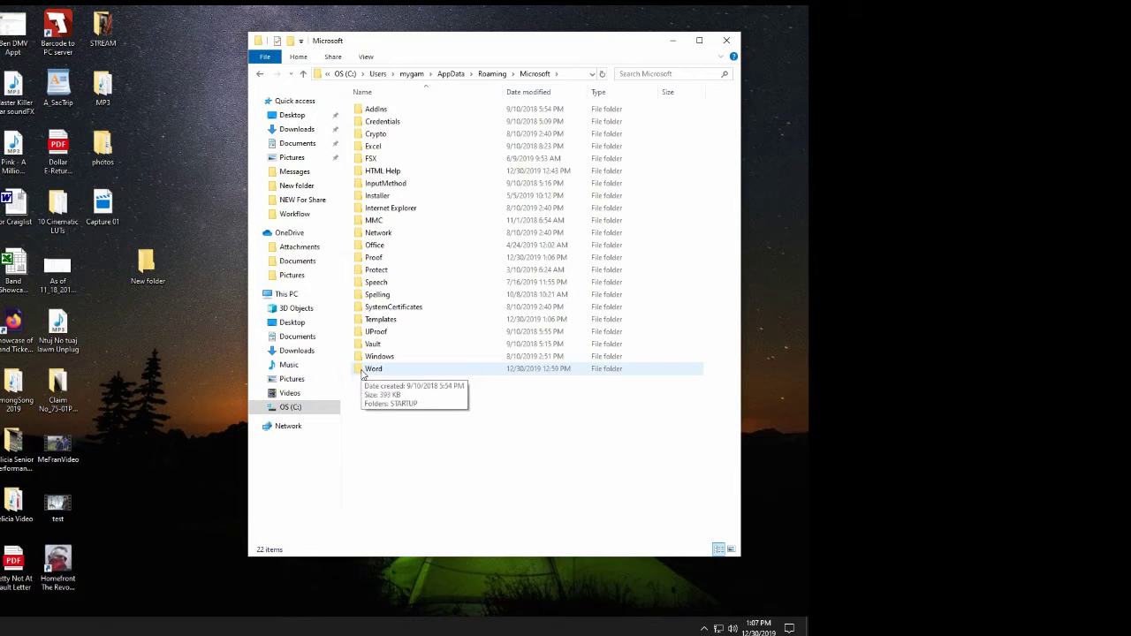
double_click(363, 370)
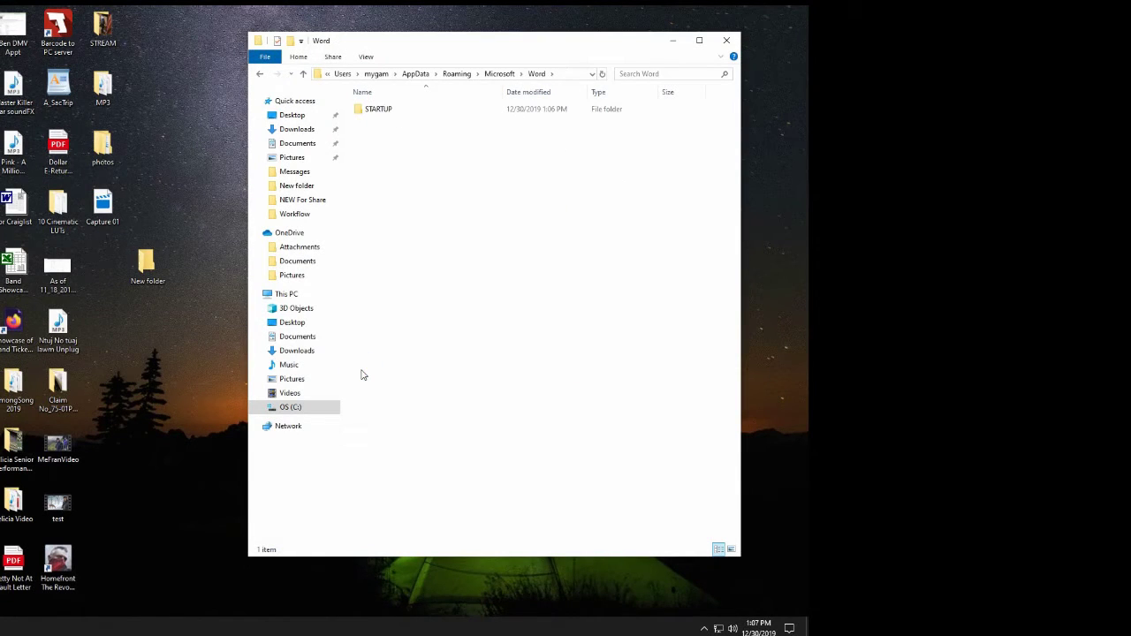
double_click(357, 113)
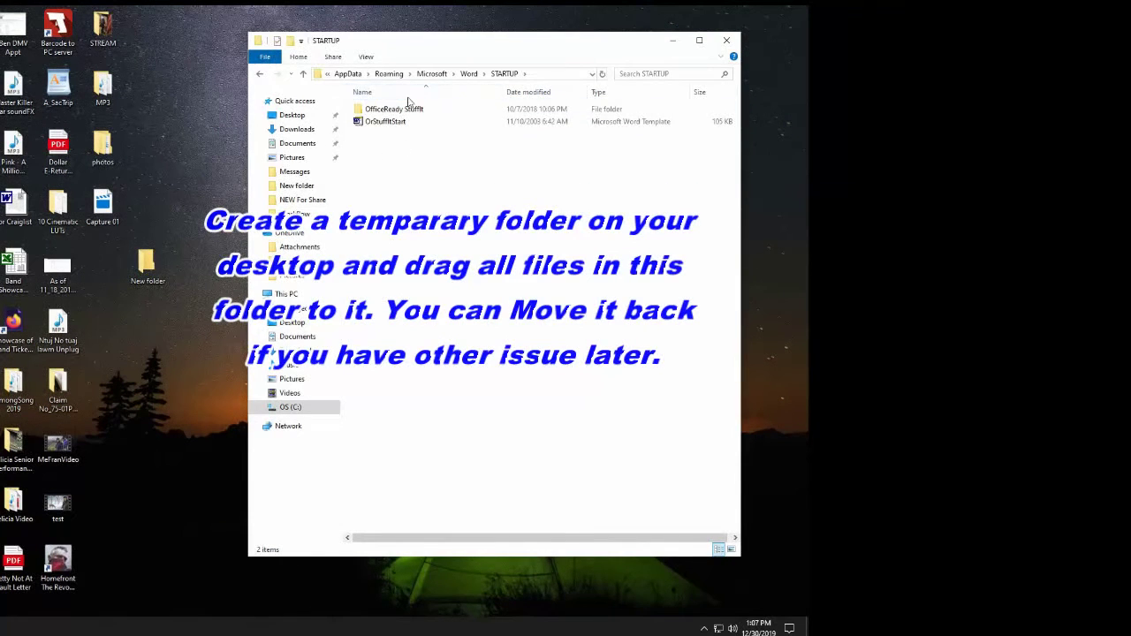
mouse_move(371, 142)
mouse_down()
mouse_move(399, 113)
mouse_move(148, 263)
mouse_up()
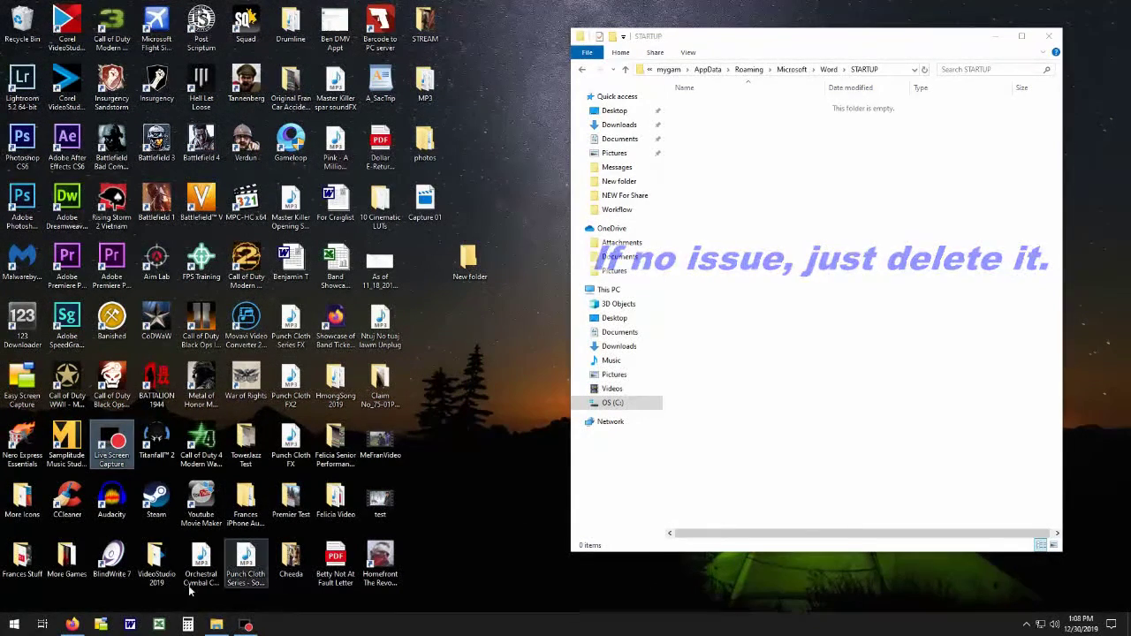
click(130, 625)
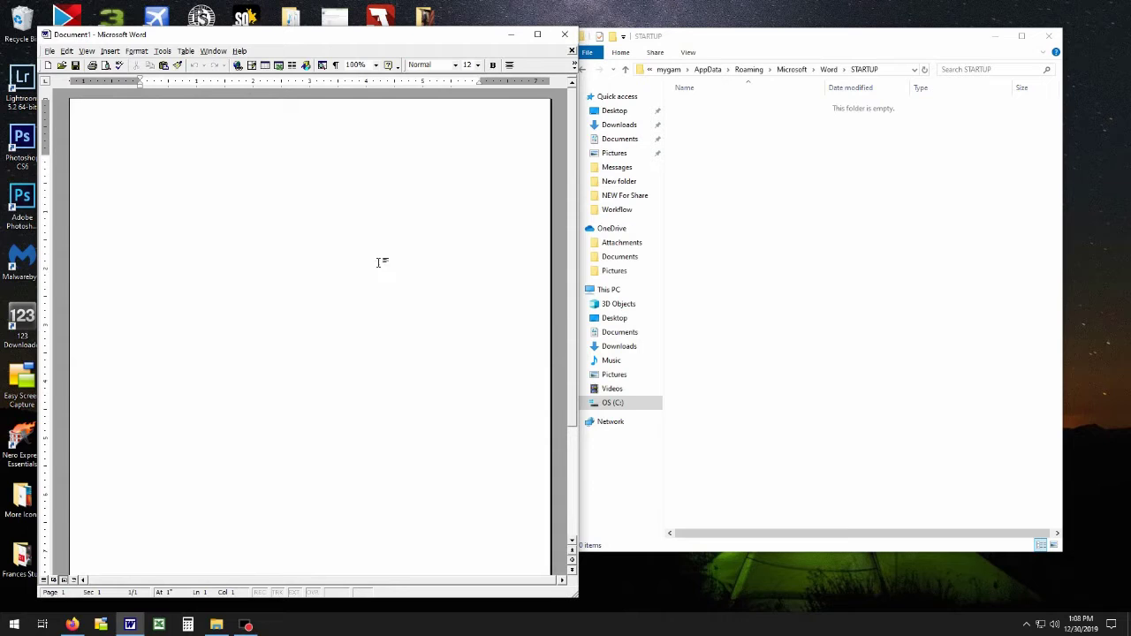
- At 72-point size, type 'Tada!!!!' and 'No more visual Basic error' on the next line
click(477, 66)
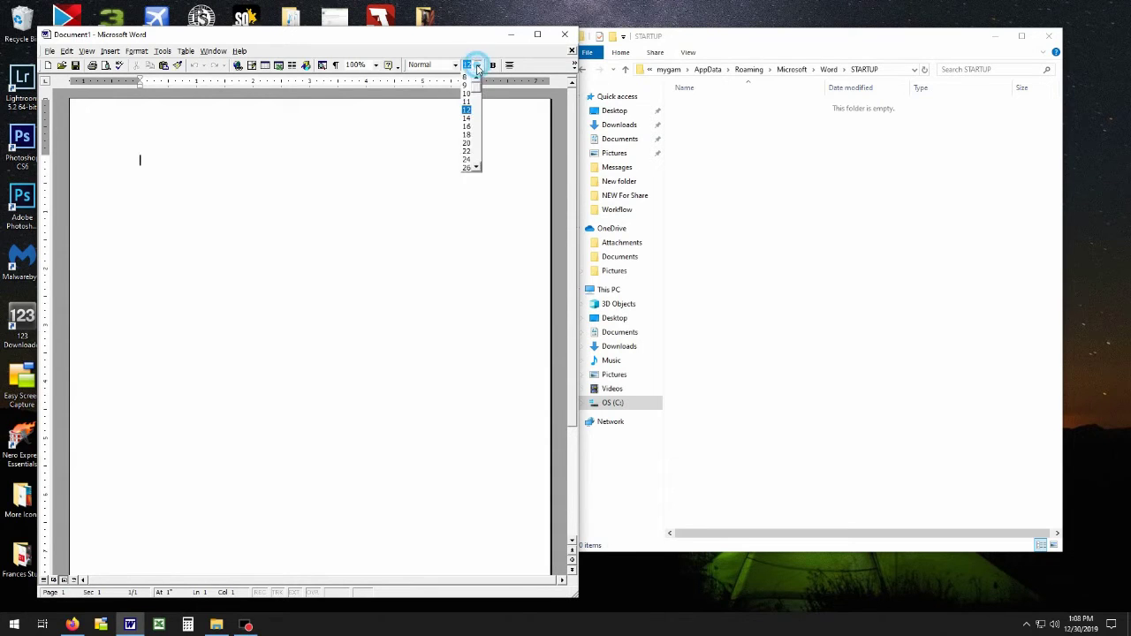
click(476, 167)
click(461, 166)
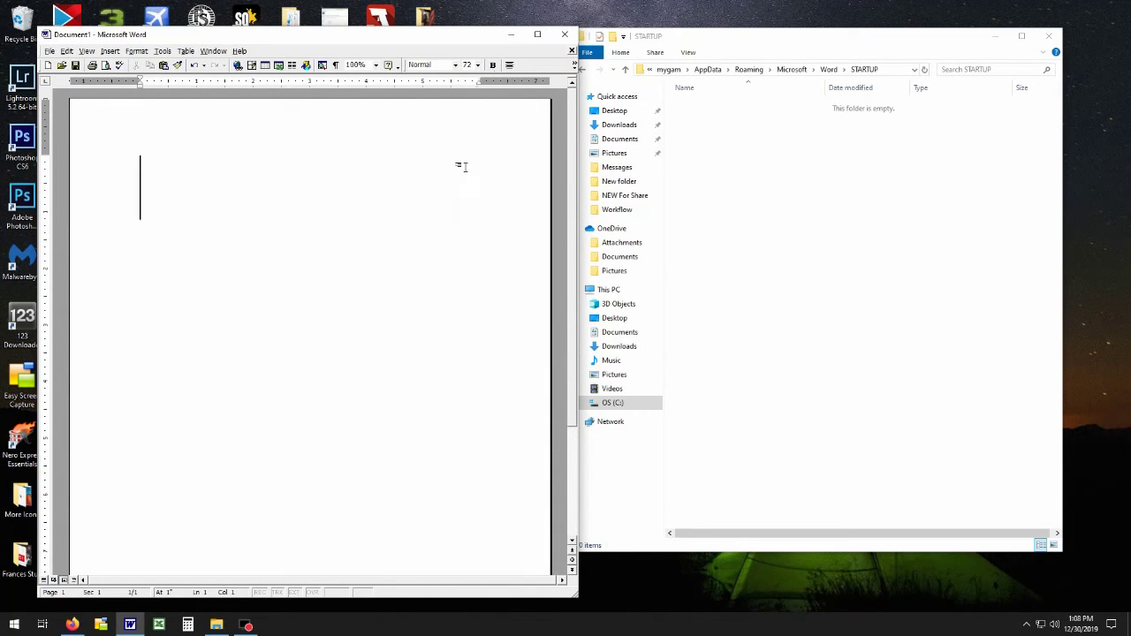
text(Ta)
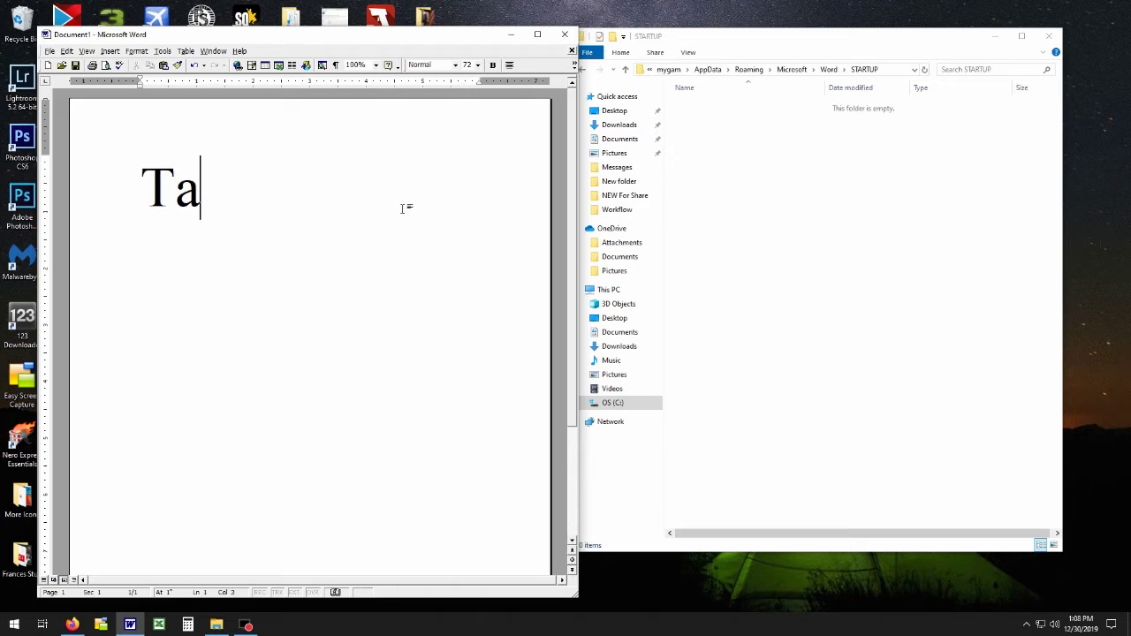
text(da)
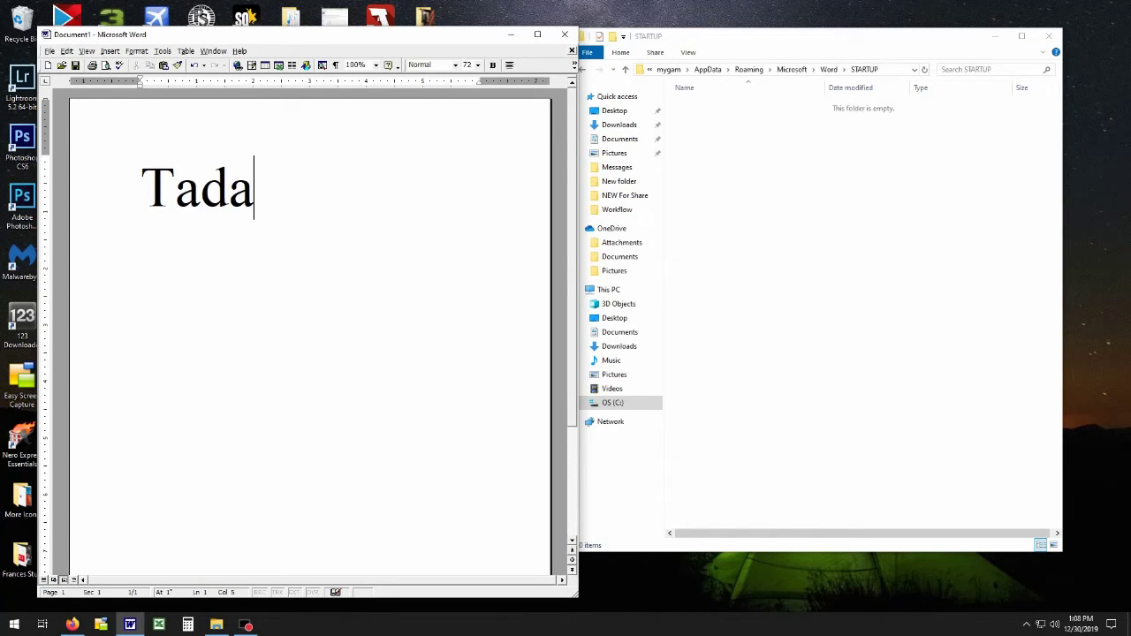
text(!!!!)
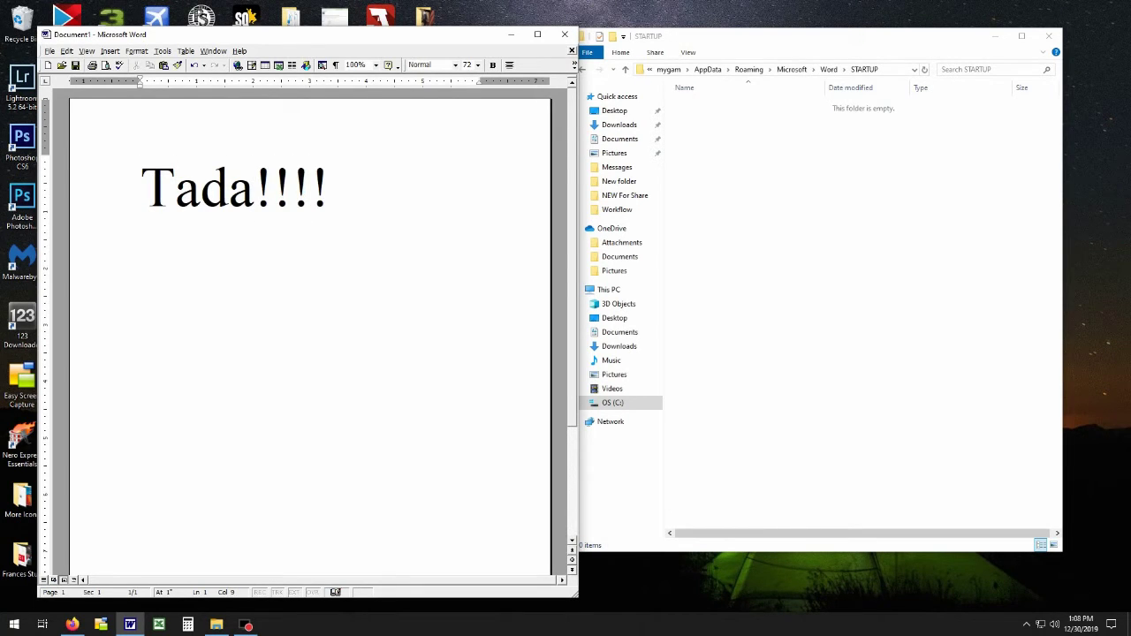
key(Return)
text(No m)
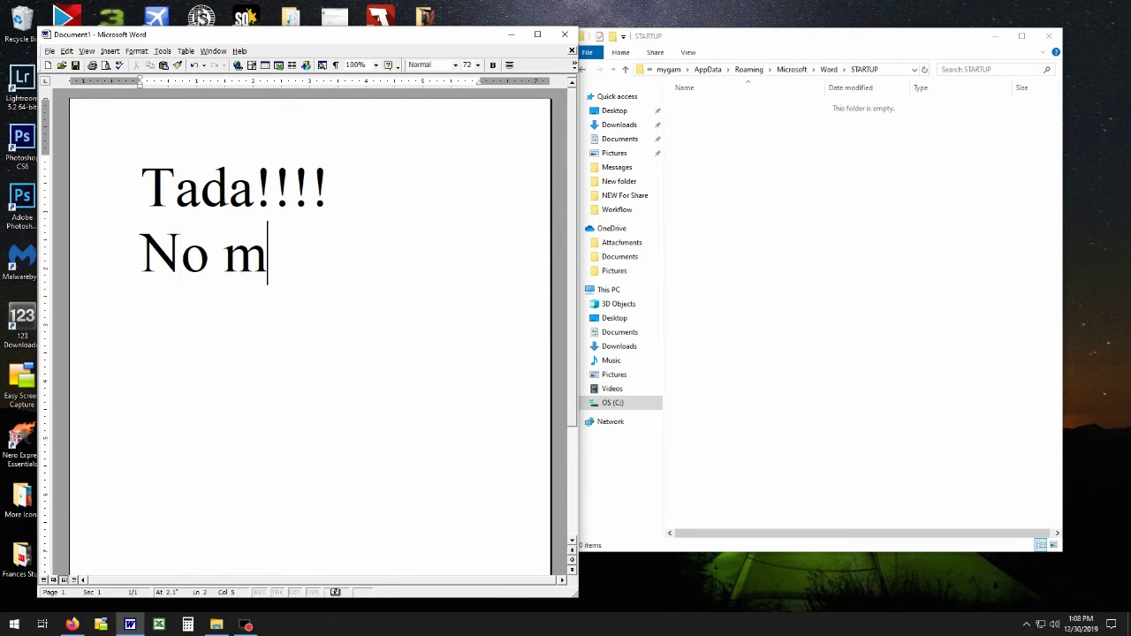
text(ore)
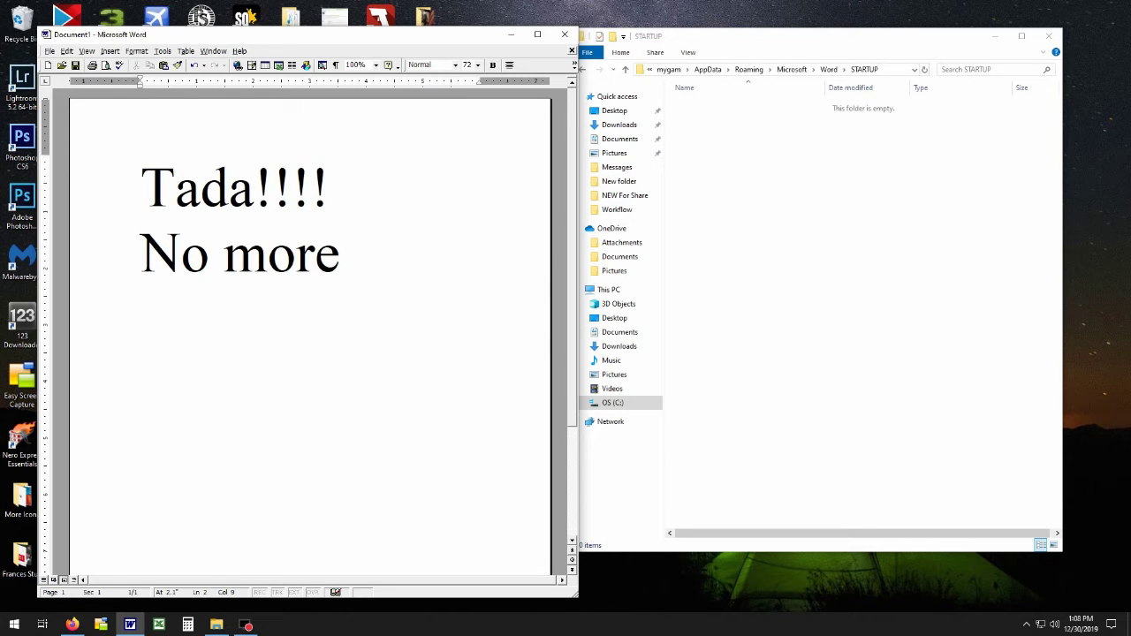
text( visua)
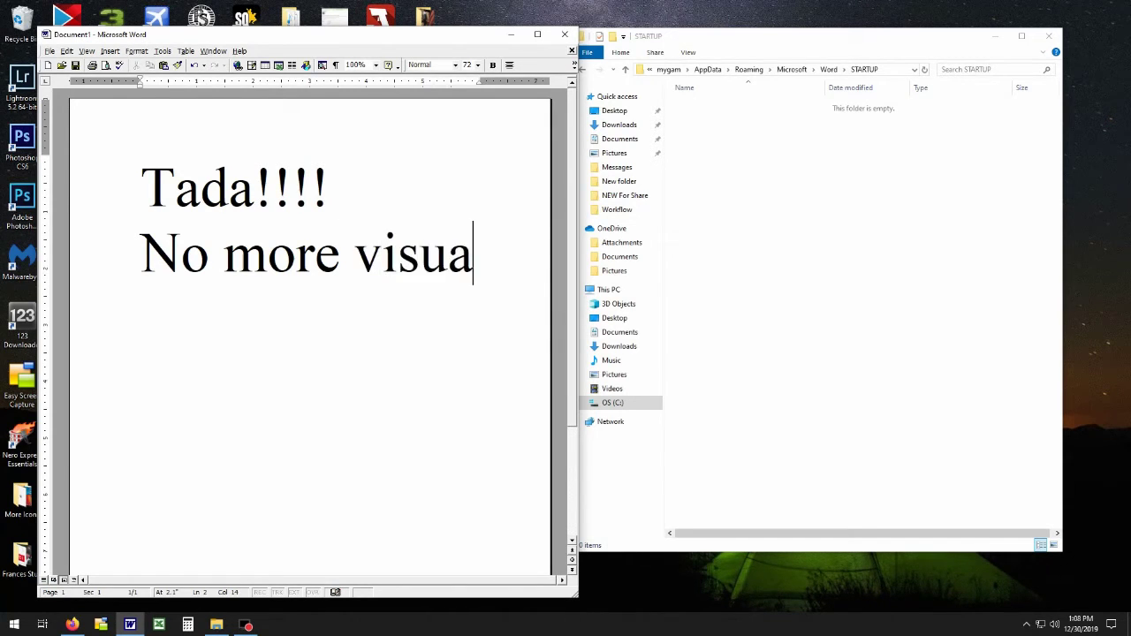
text(l Basi)
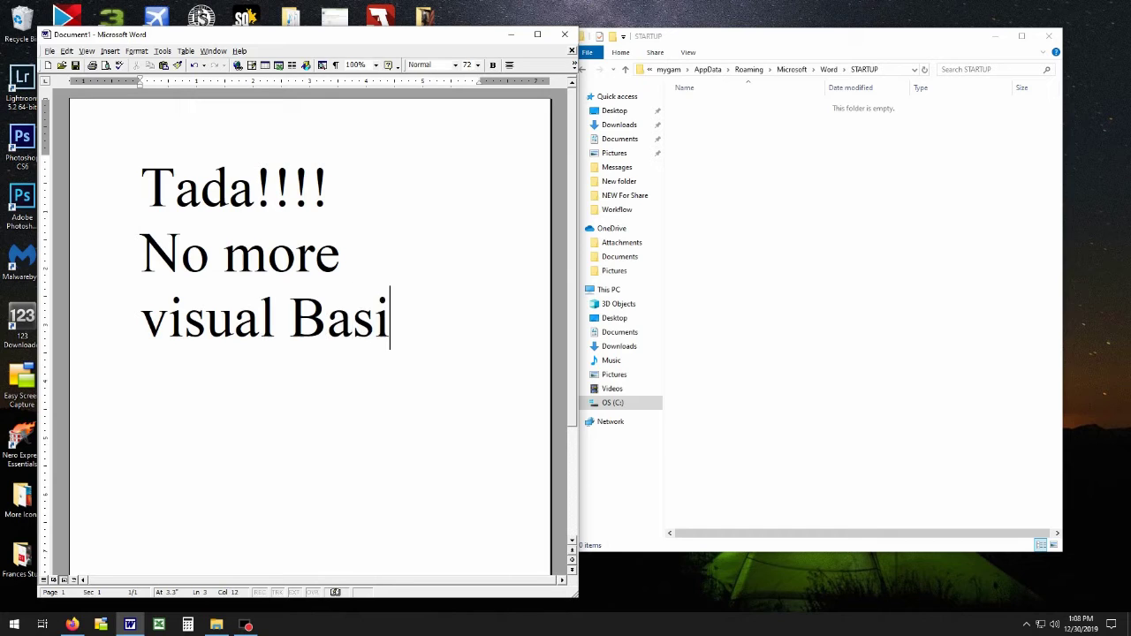
text(c e)
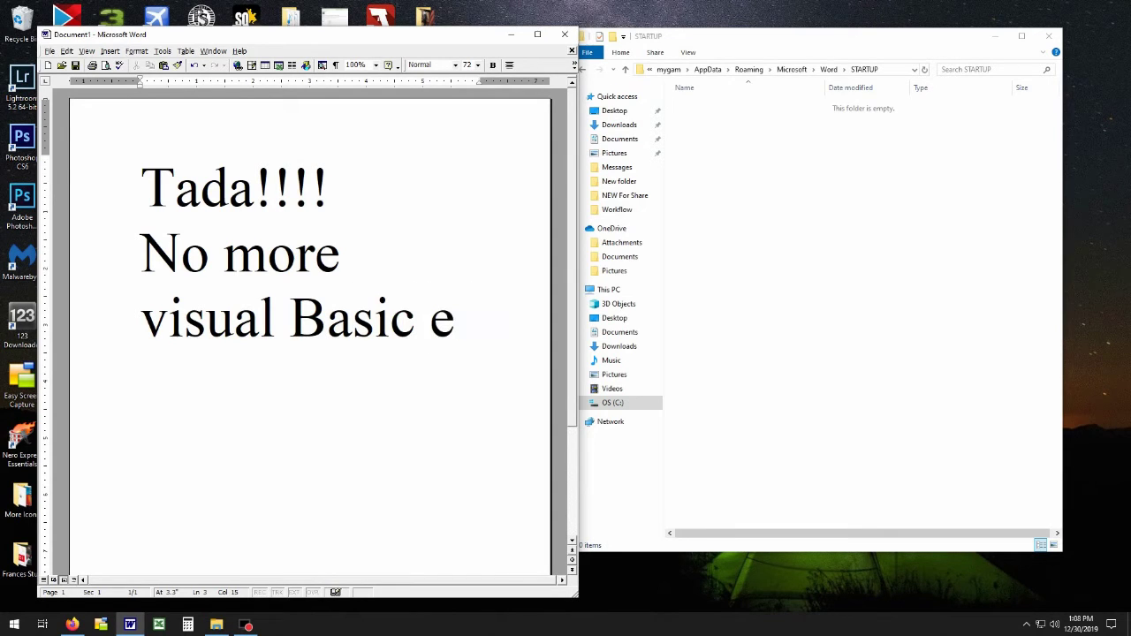
text(rror.)
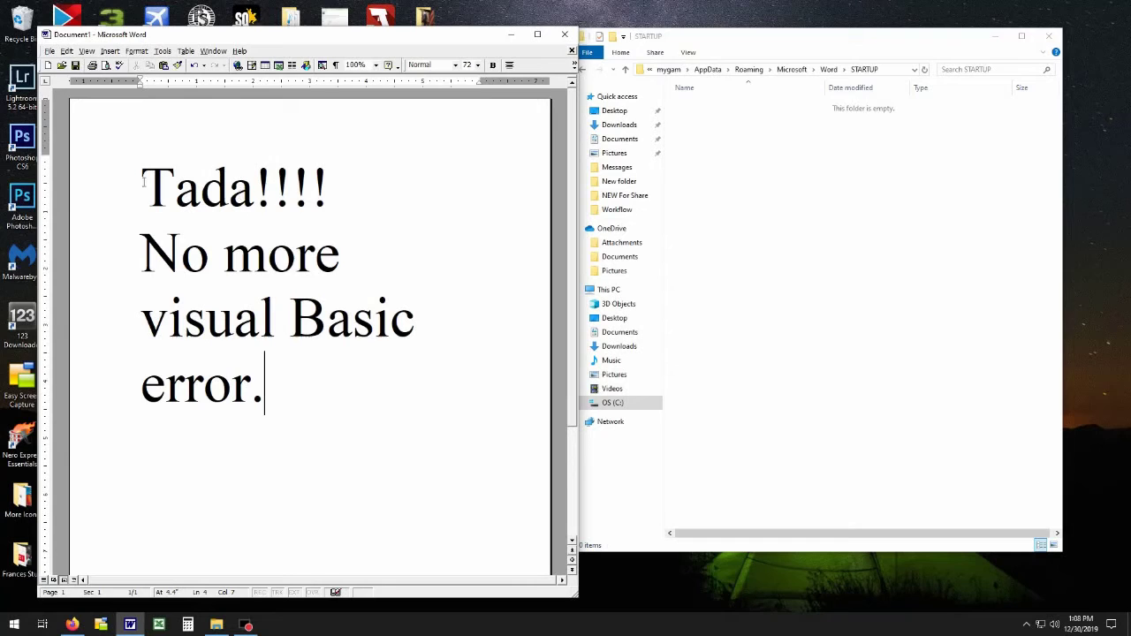
- Replace the text with 'Thank you for watching. Please Like and Subscrib', then close Word unsaved
drag(144, 181, 405, 387)
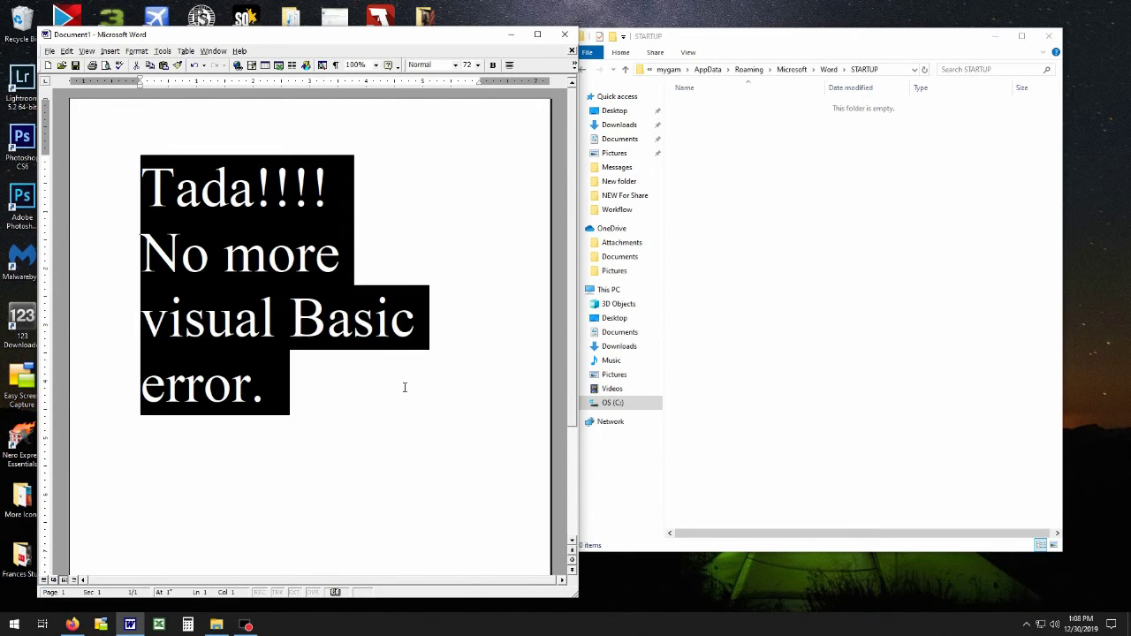
text(Thank)
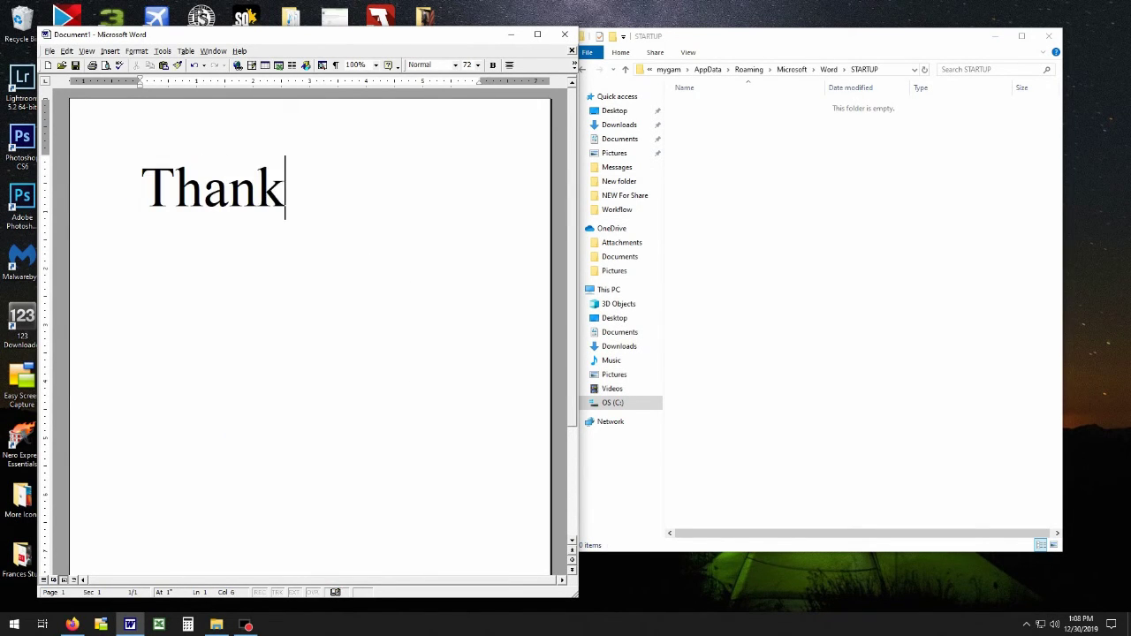
text( you )
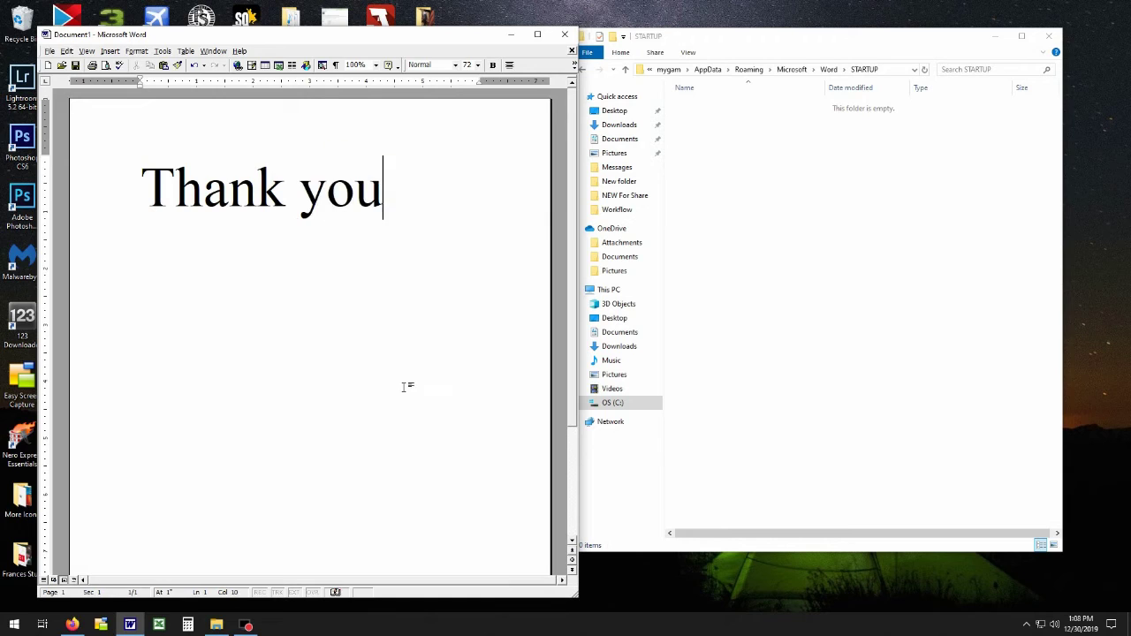
text(for )
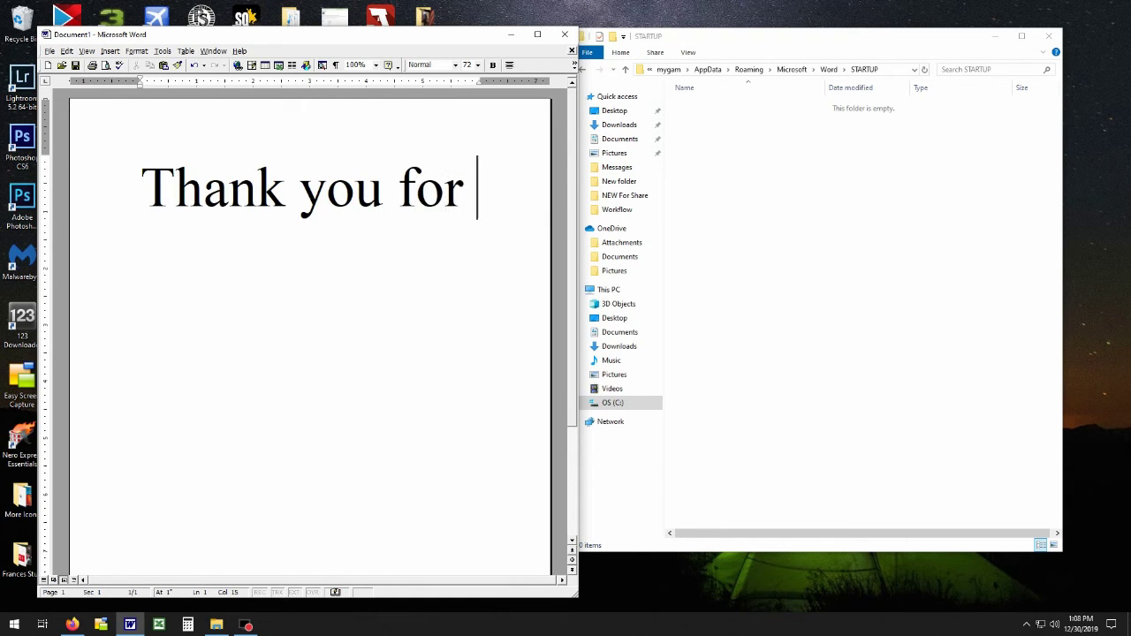
text(watchin)
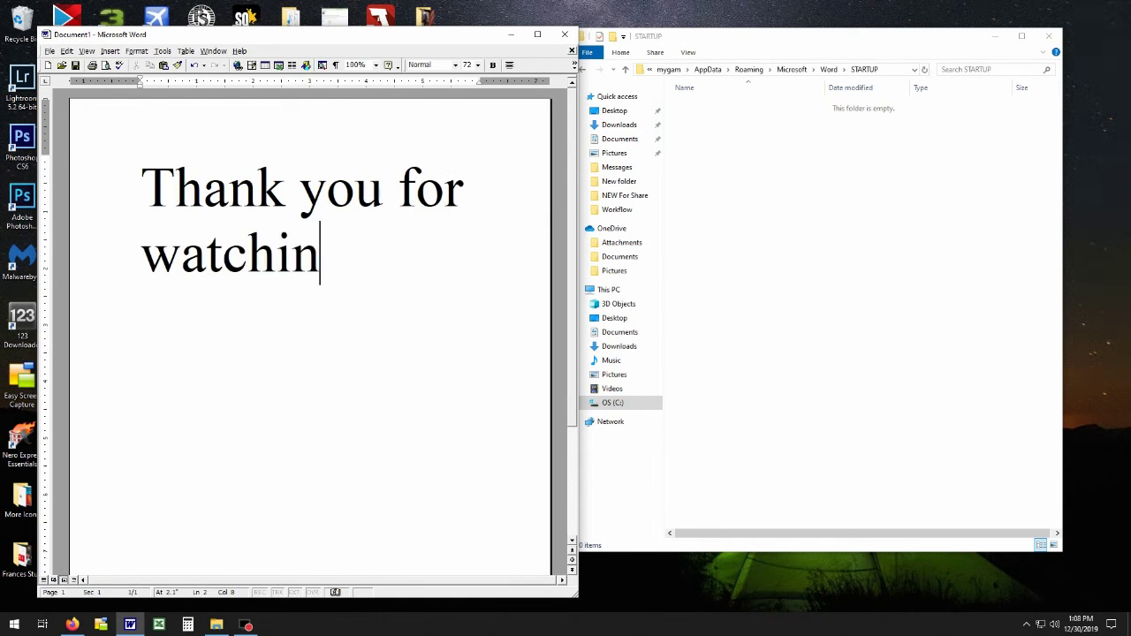
text(g)
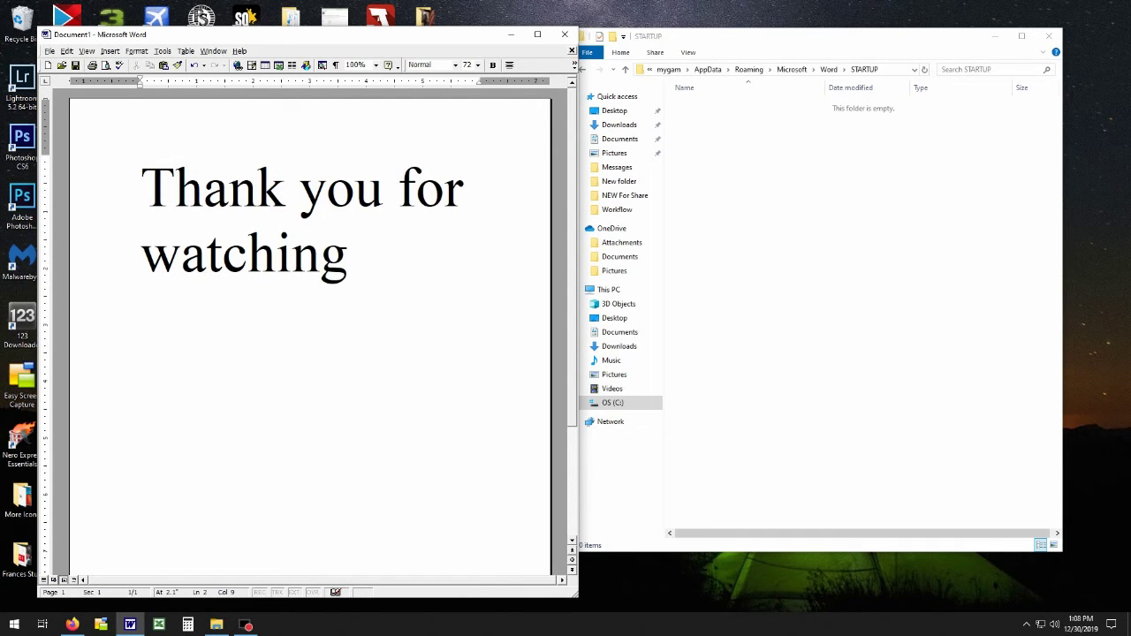
text(. )
text(Pl)
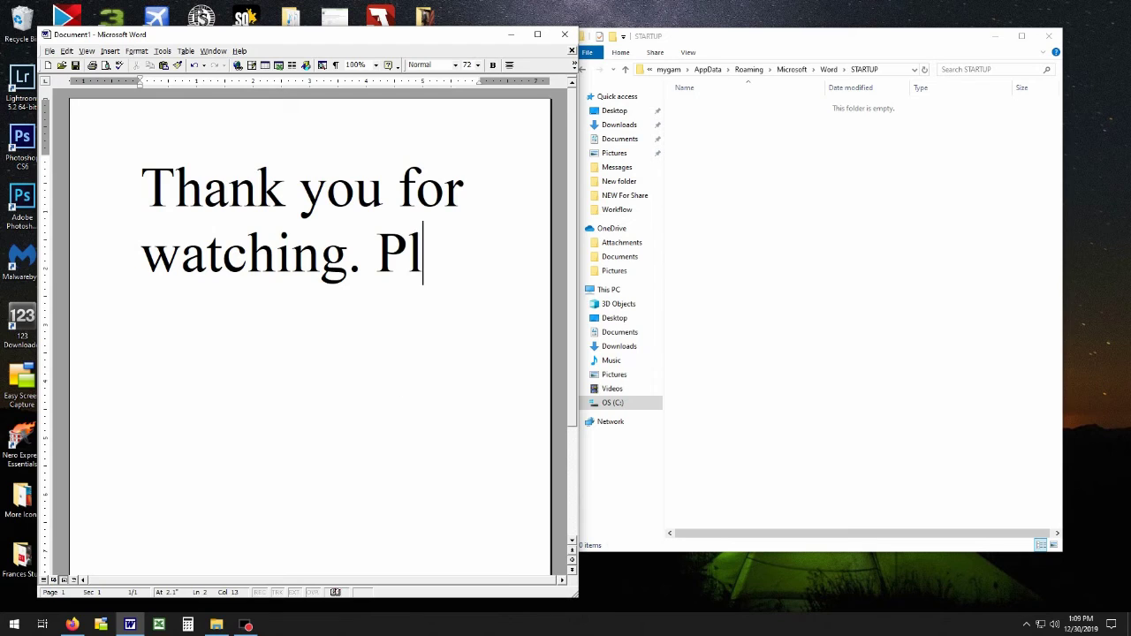
text(ease L)
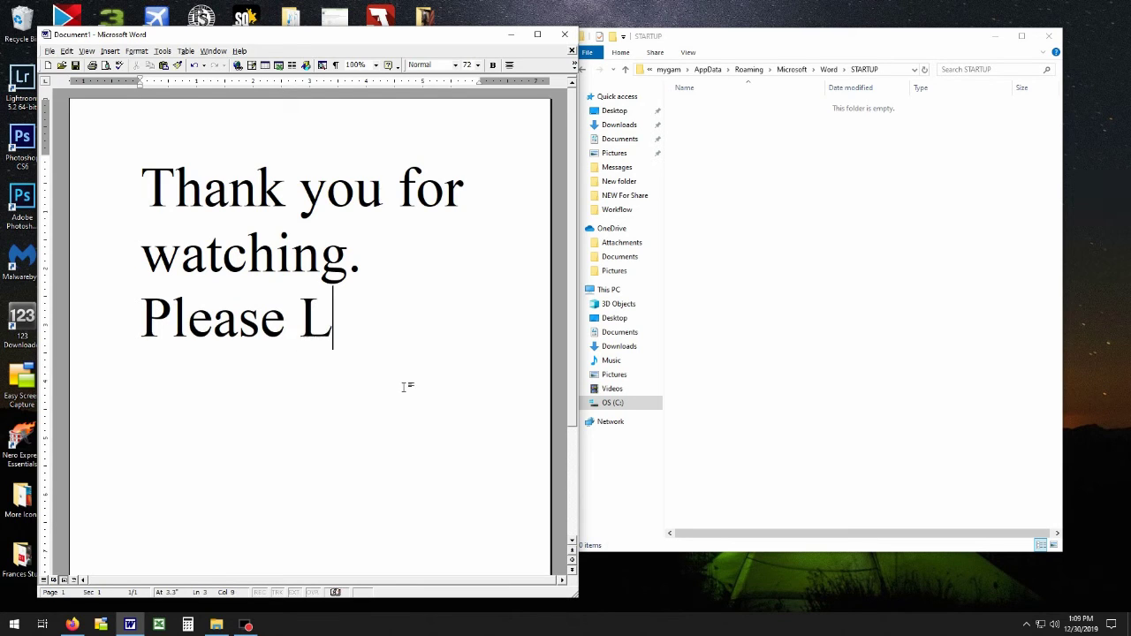
text(ike an)
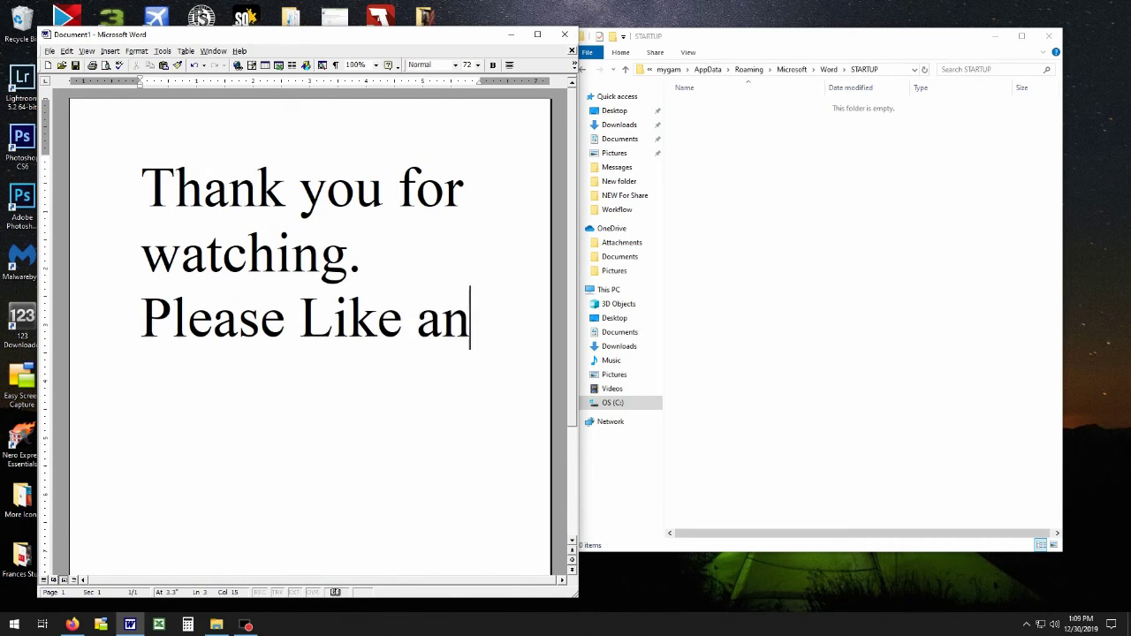
text(d Subs)
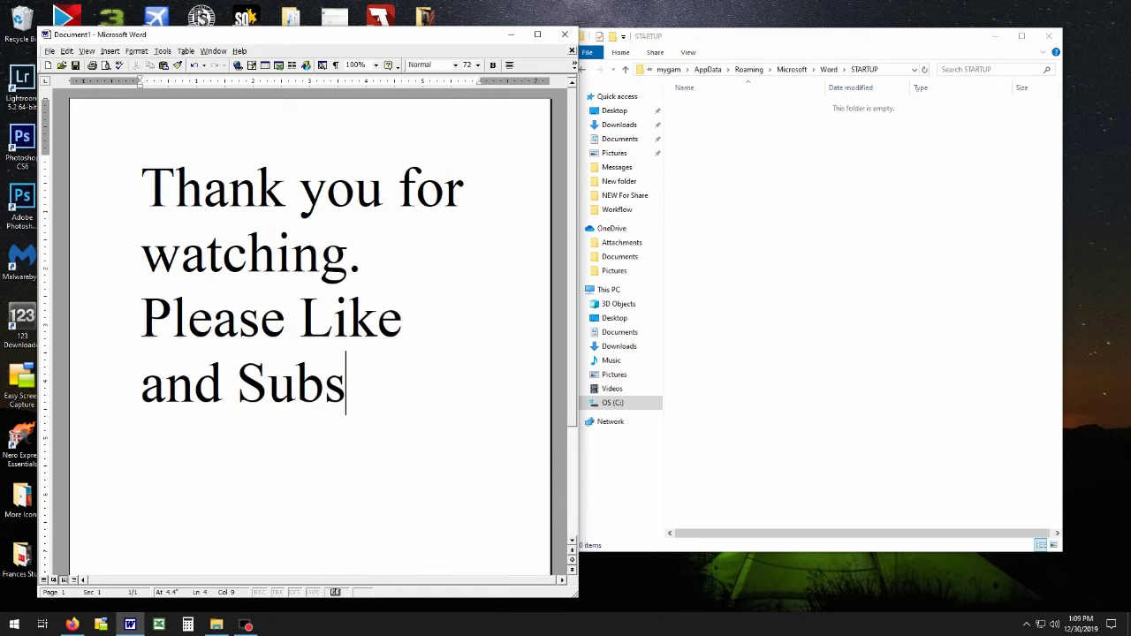
text(cribe)
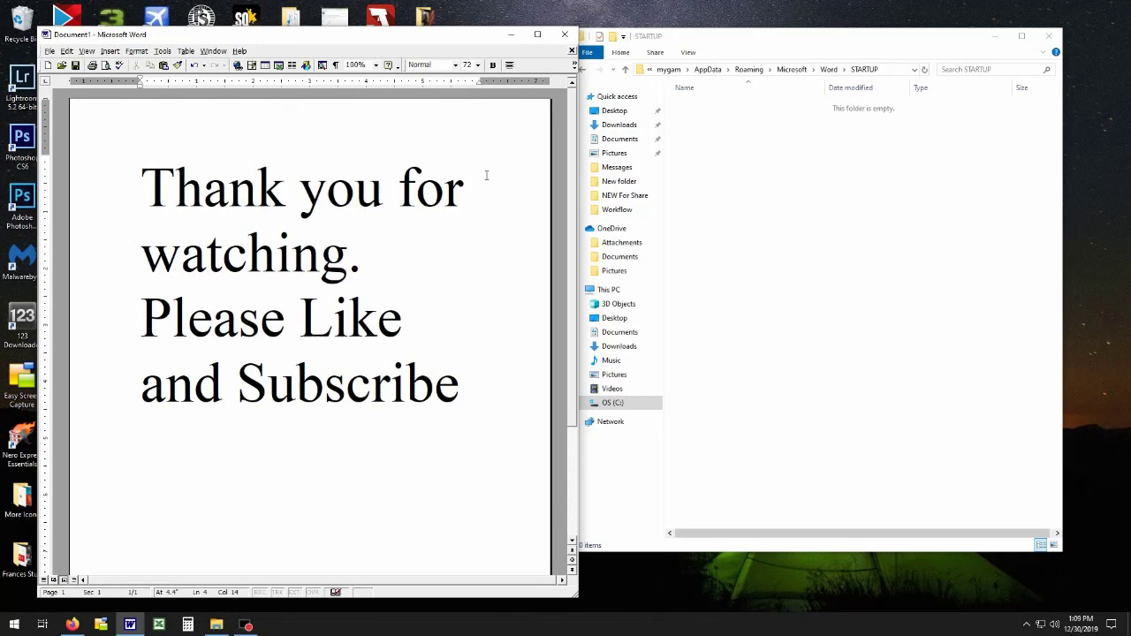
click(565, 37)
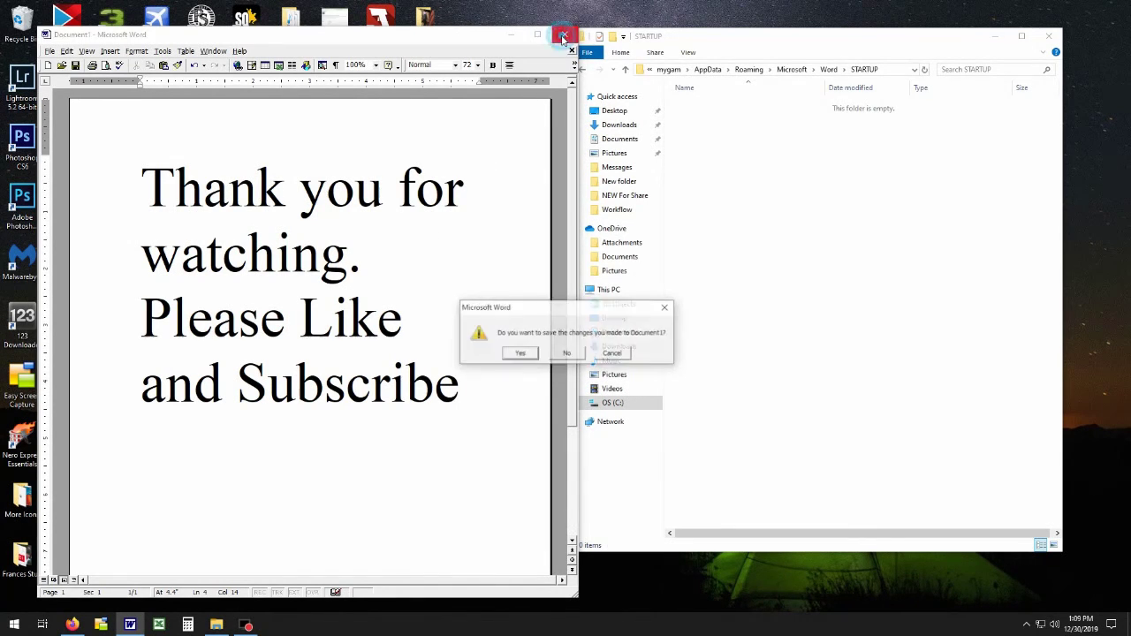
click(567, 354)
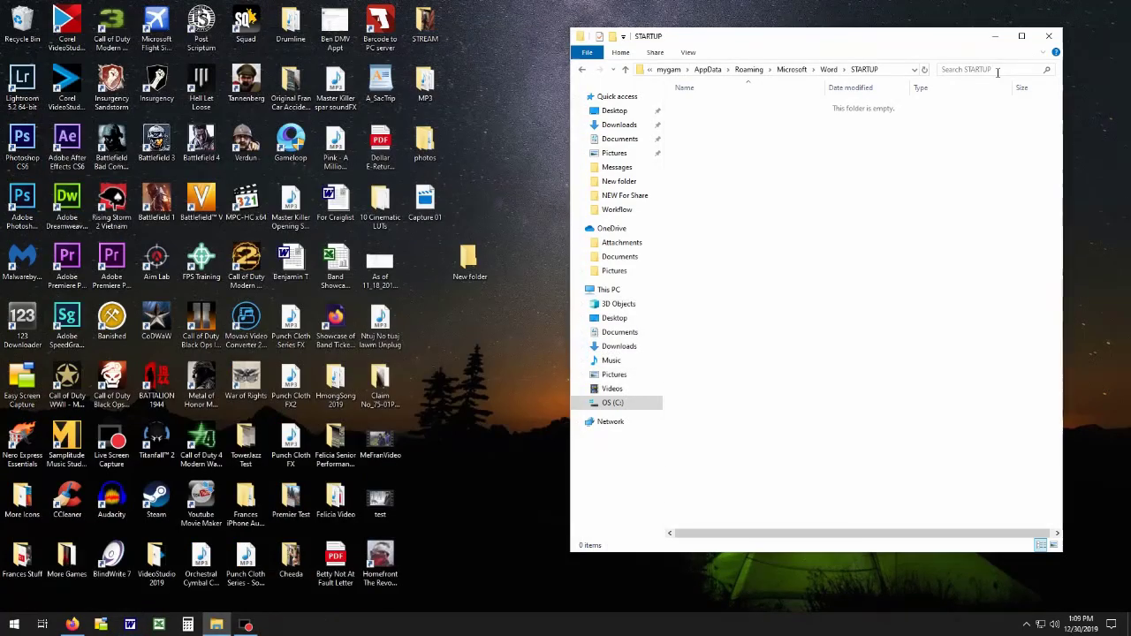